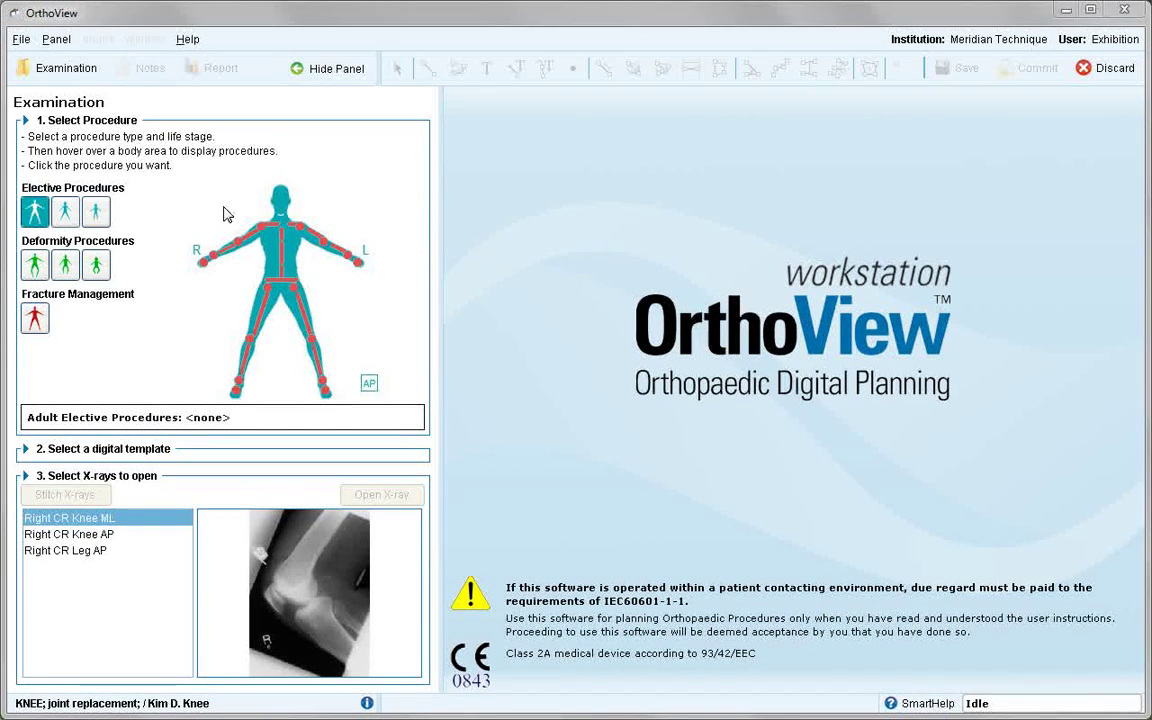
Choose a right Total Knee Replacement with the Triathlon CR template and open all three X-rays
mouse_move(250, 333)
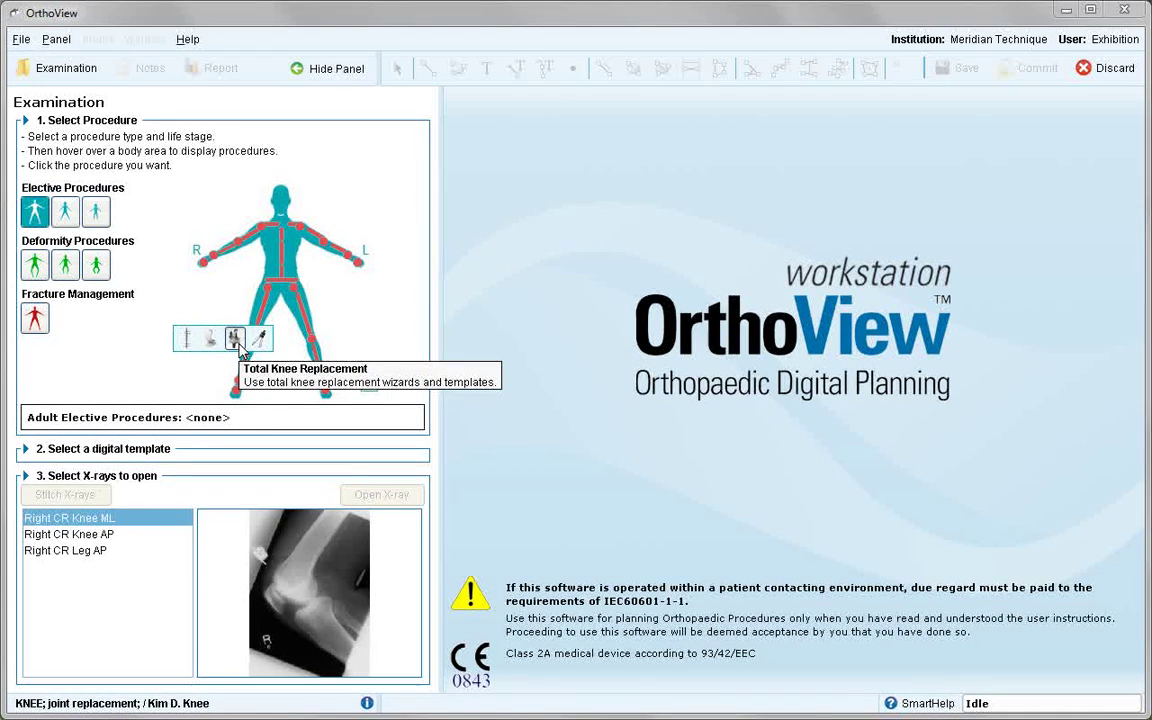
left_click(237, 341)
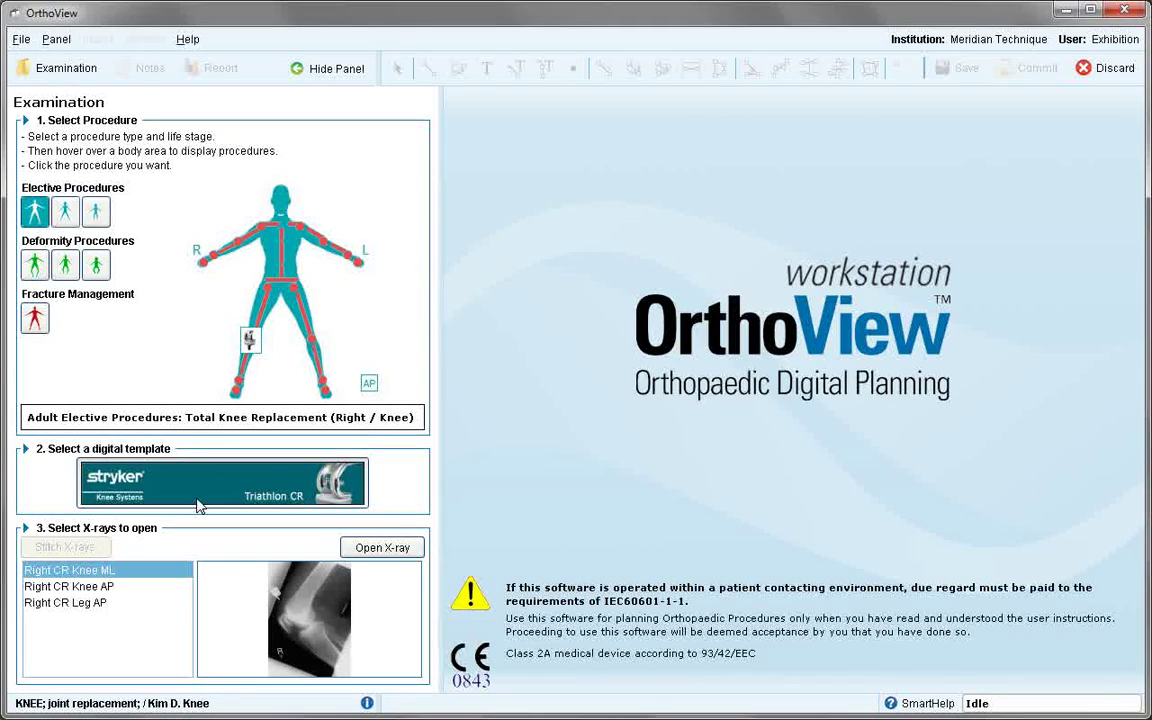
left_click(117, 605, "shift")
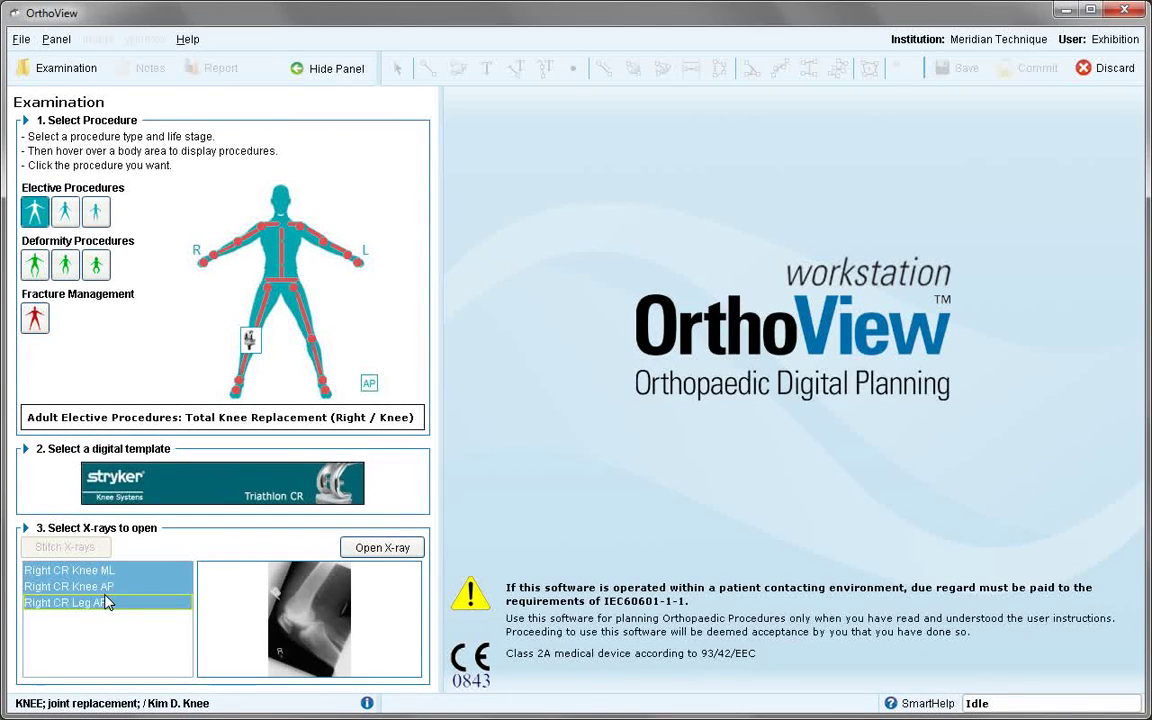
left_click(377, 552)
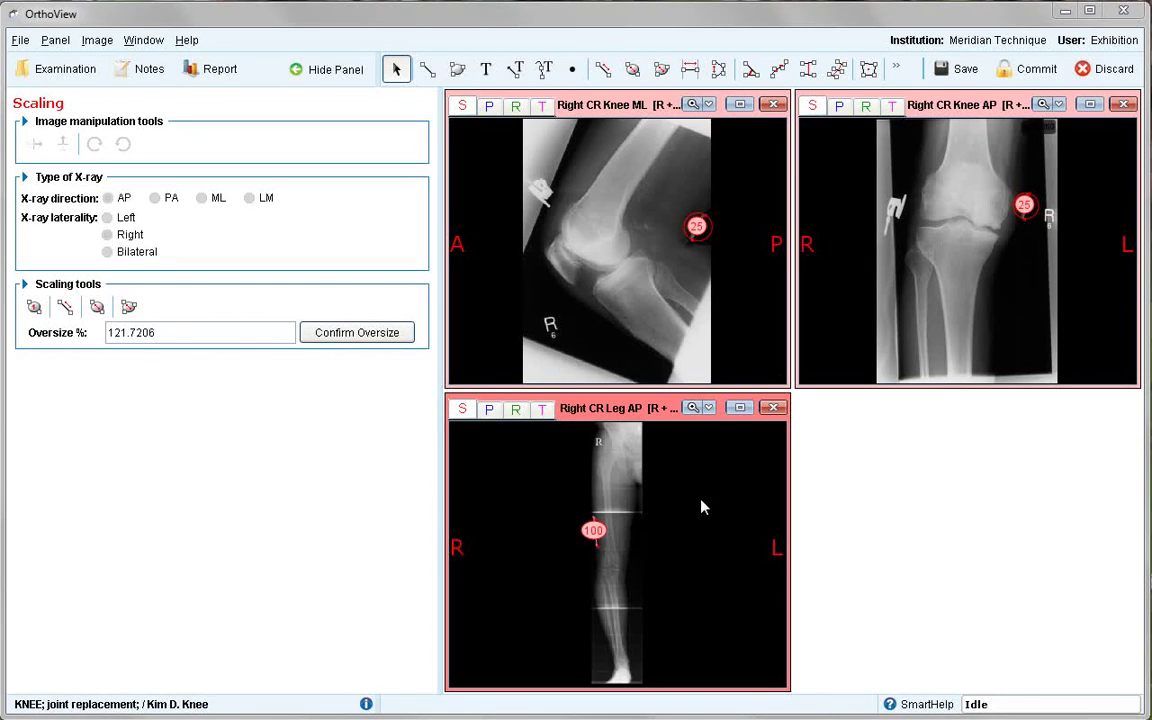
Maximize the Right CR Leg AP X-ray and move it into Planning
left_click(740, 408)
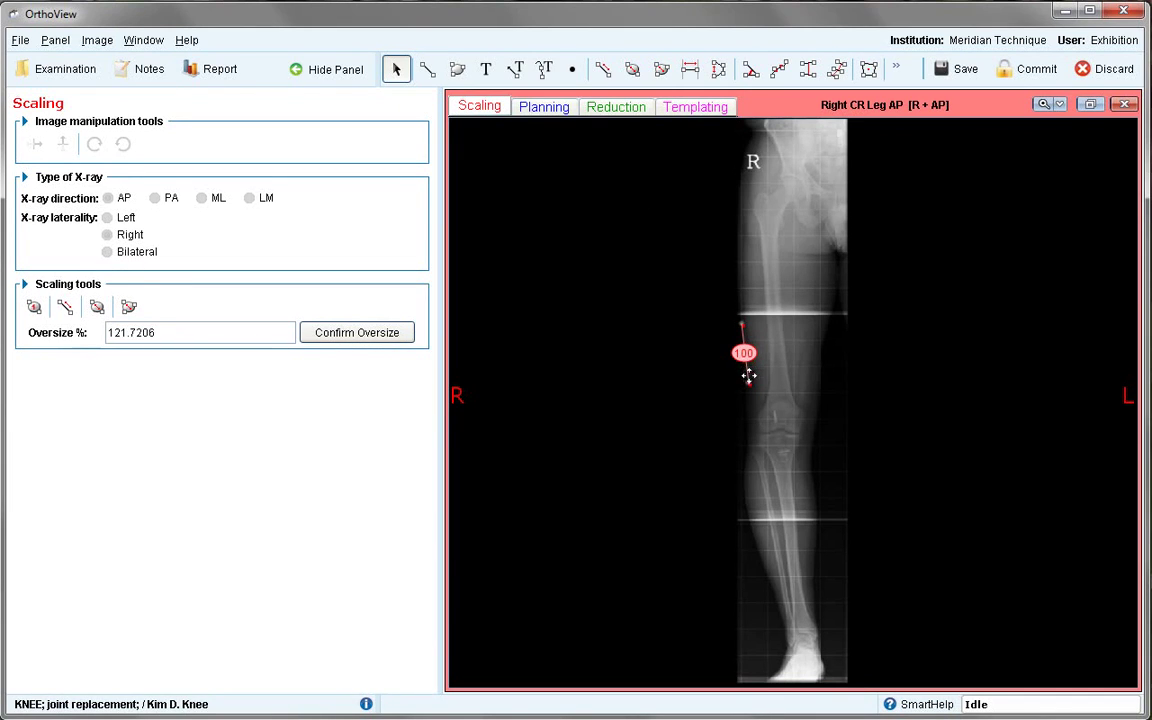
left_click(554, 107)
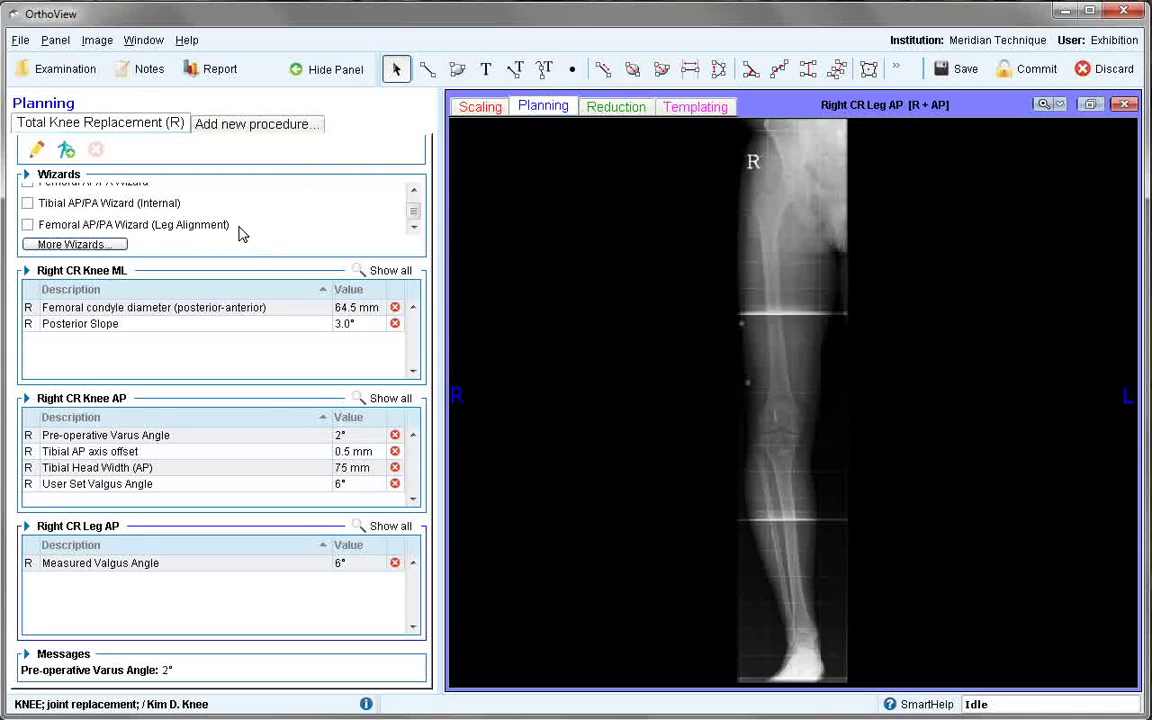
Add the Leg Alignment overlay showing 6°, then tile the views and enlarge the lateral knee X-ray
left_click(27, 225)
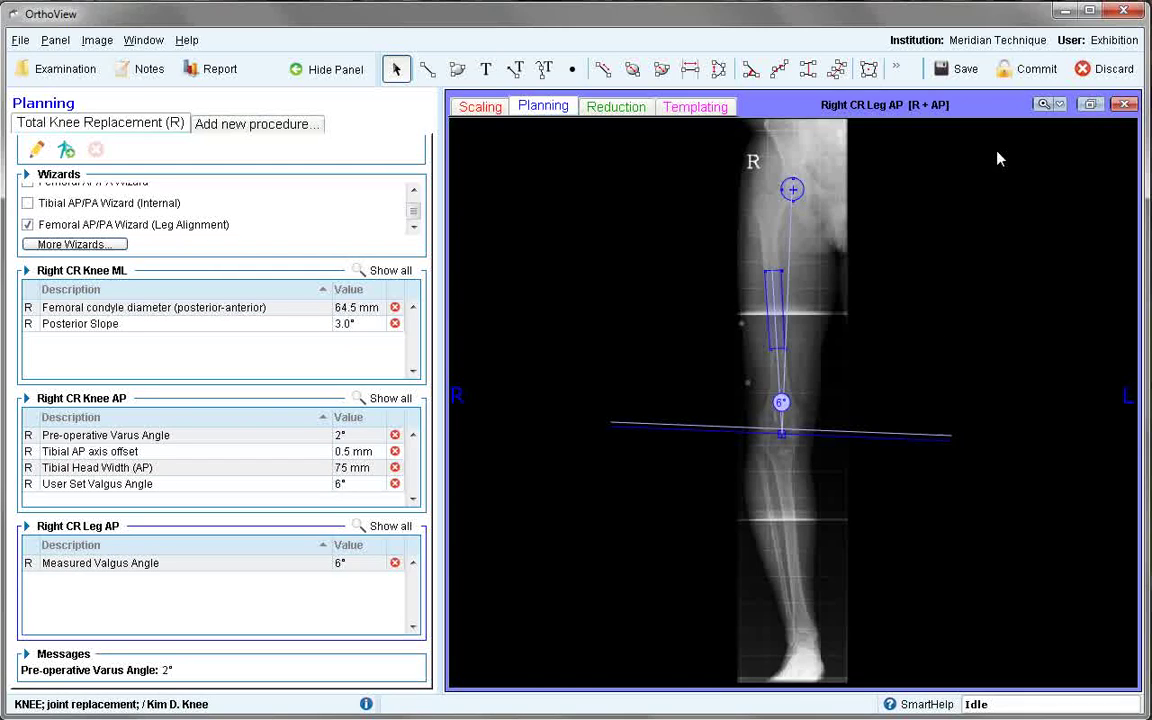
left_click(1043, 104)
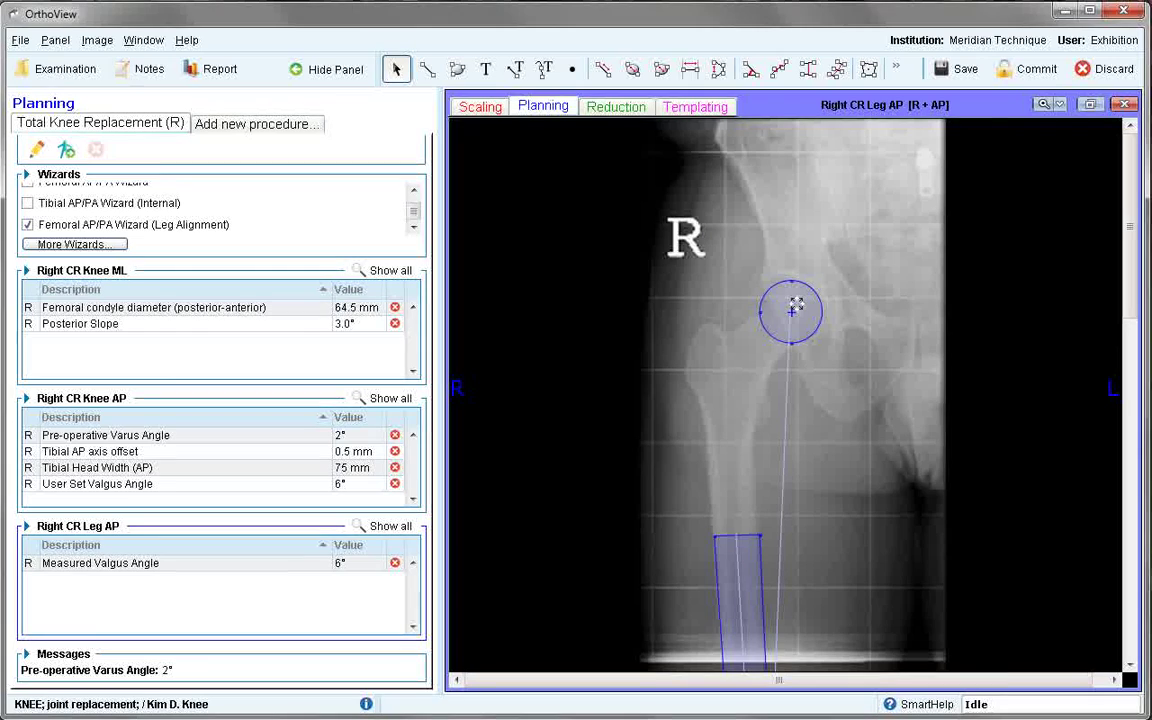
scroll(1135, 291, "down", 6)
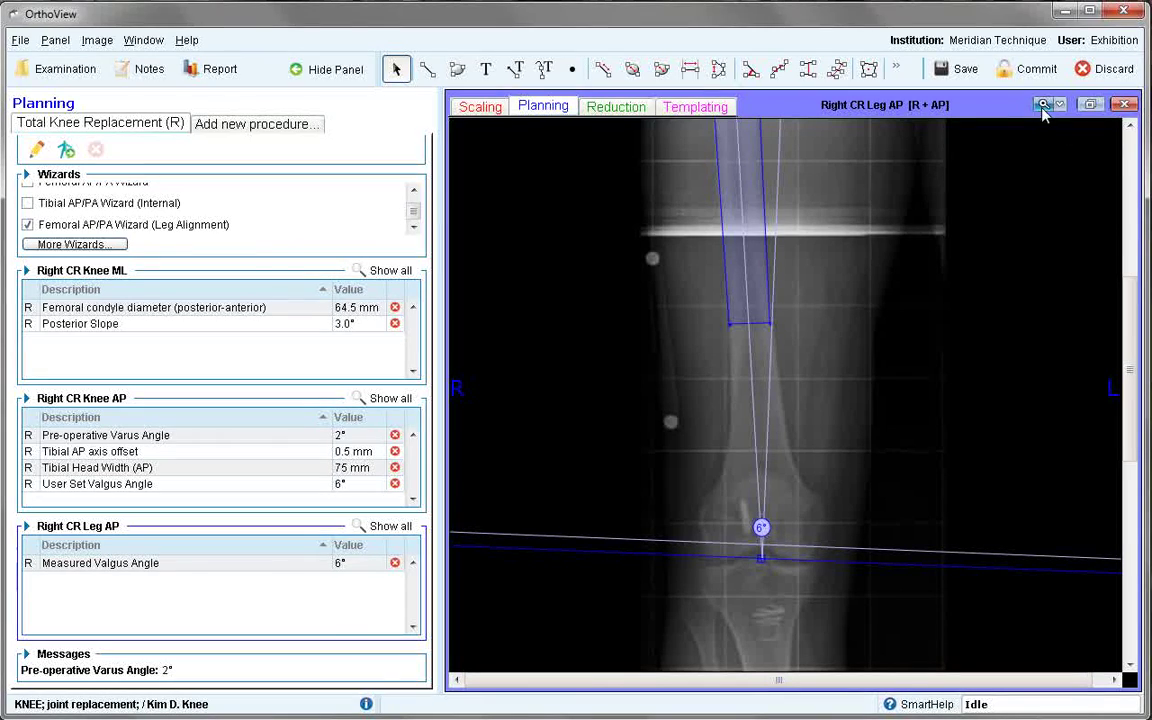
left_click(1092, 106)
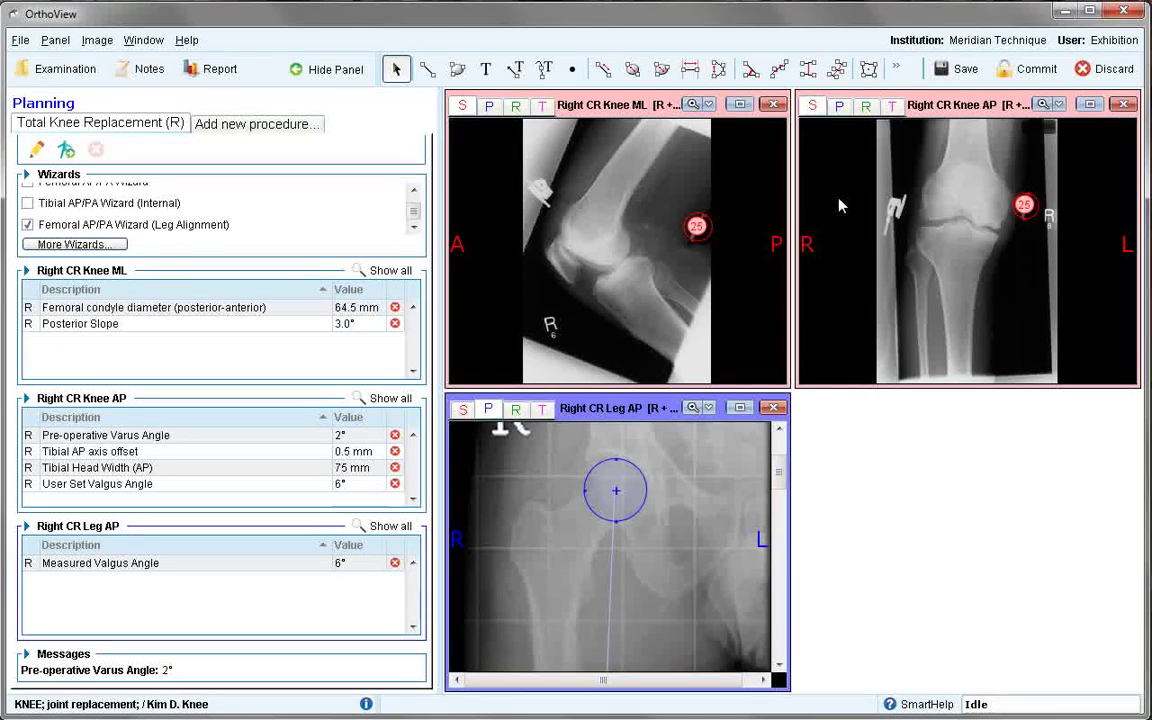
left_click(741, 108)
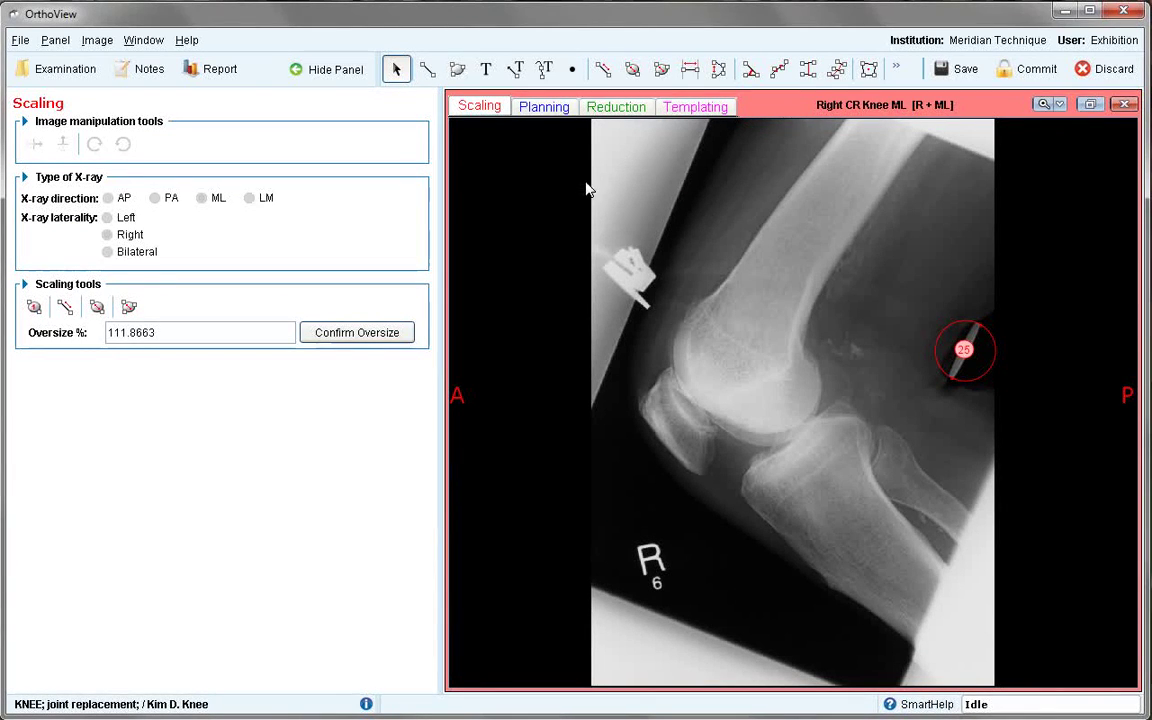
In Planning, size the femoral condyle box on the lateral knee X-ray to 65 mm
left_click(541, 108)
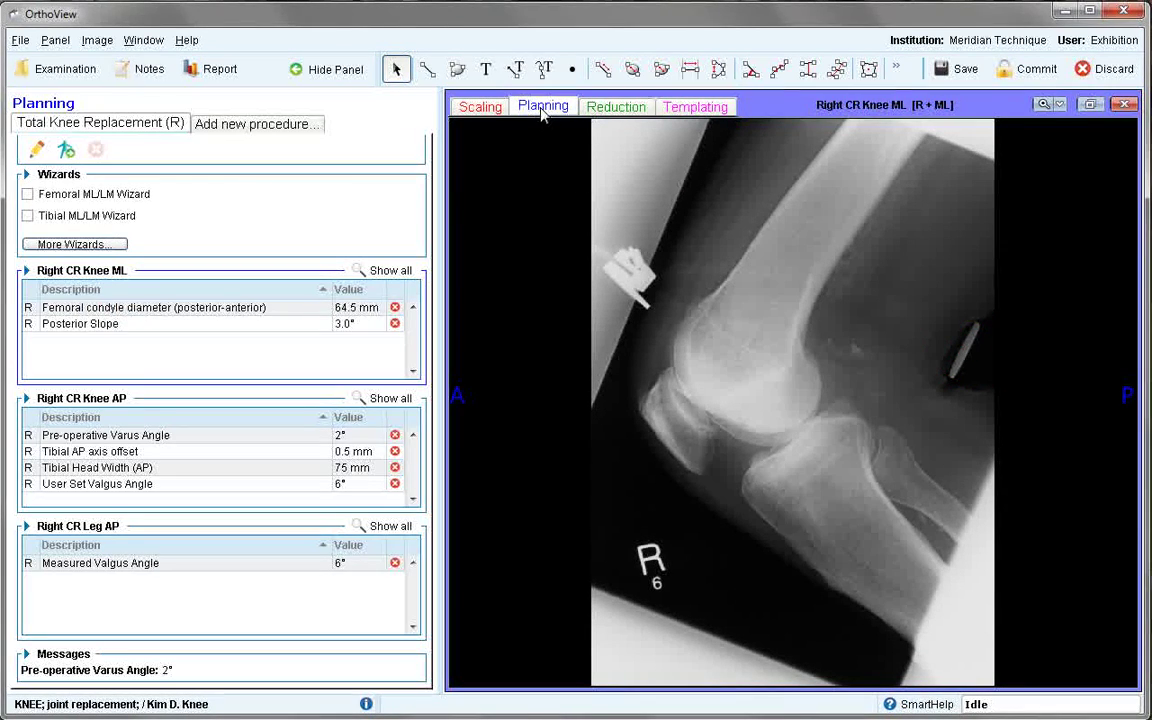
left_click(27, 194)
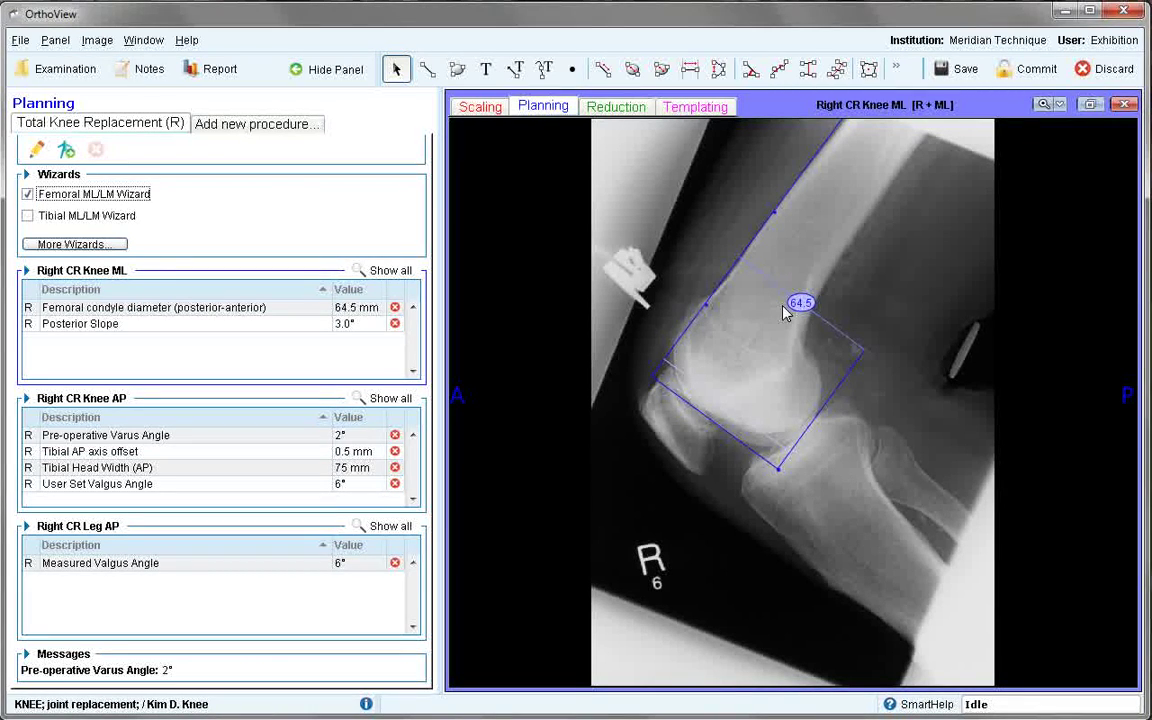
left_click(774, 205)
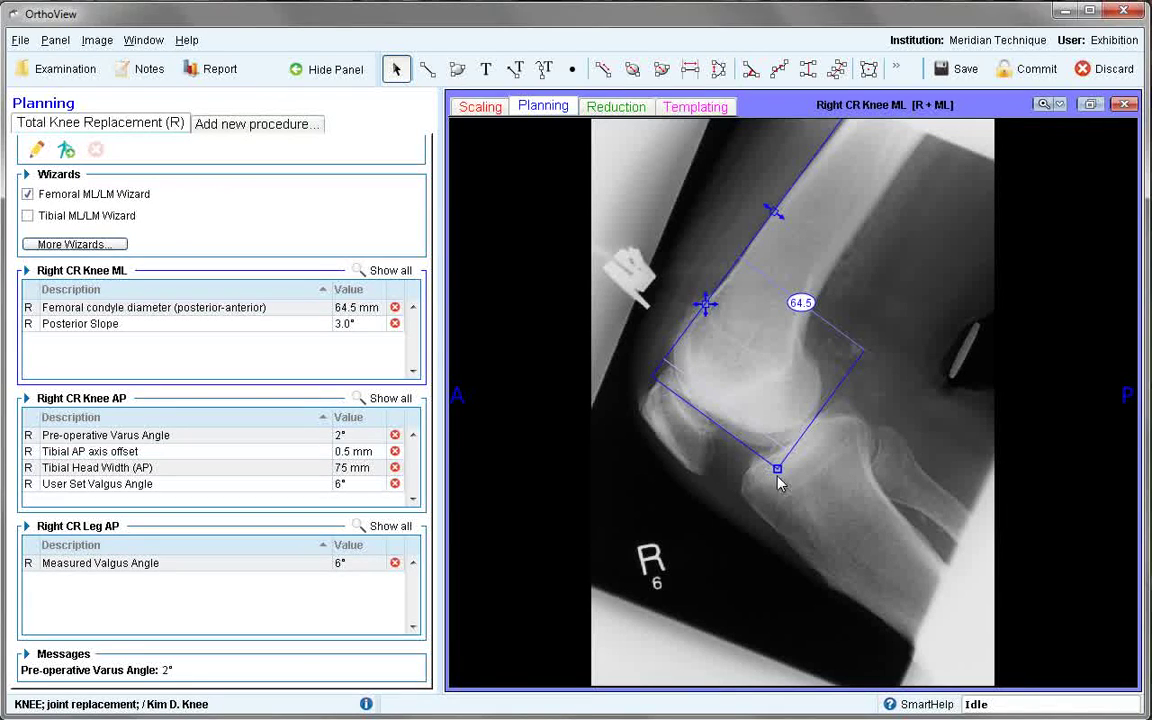
left_click_drag(780, 471, 778, 472)
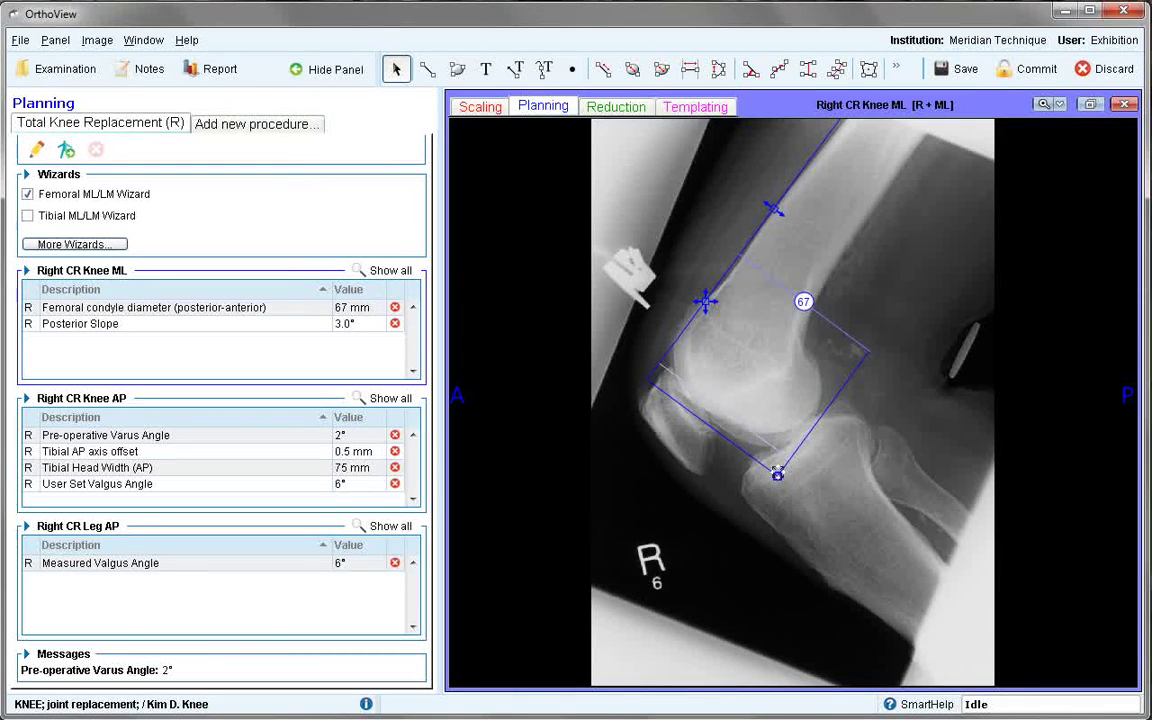
left_click_drag(777, 476, 776, 471)
left_click(28, 194)
Add the Tibial ML/LM overlay, confirm the 3.0° posterior slope, and restore the tiled layout
left_click(28, 216)
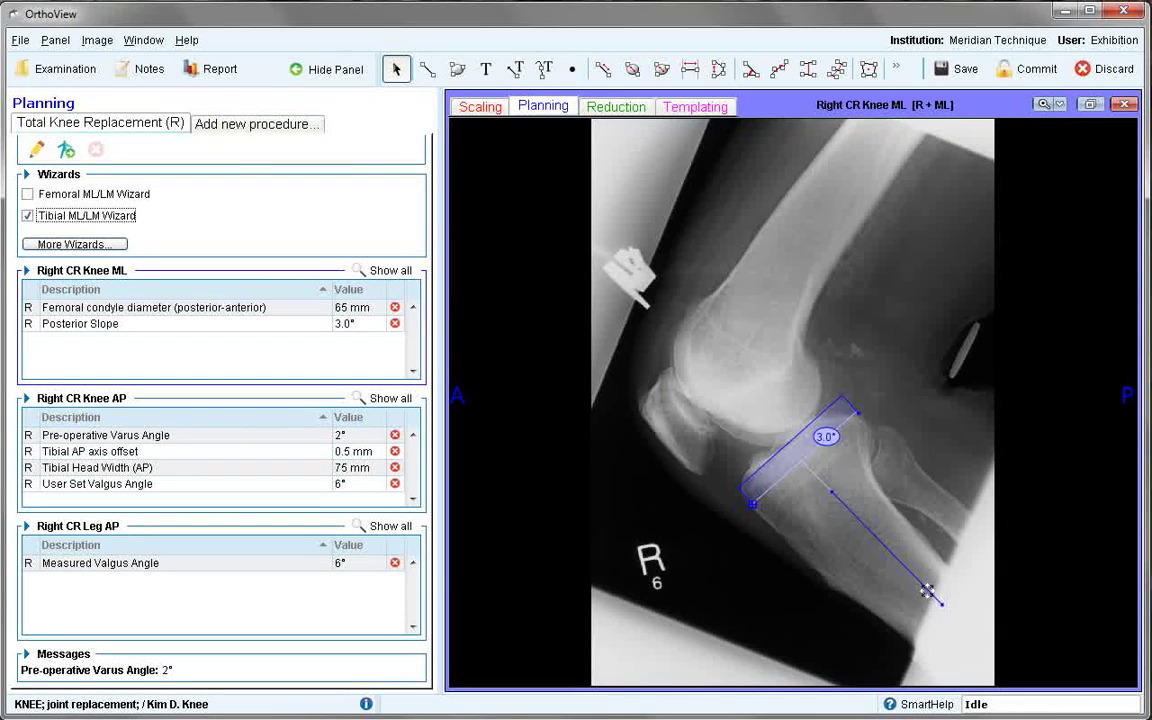
left_click(837, 452)
double_click(830, 452)
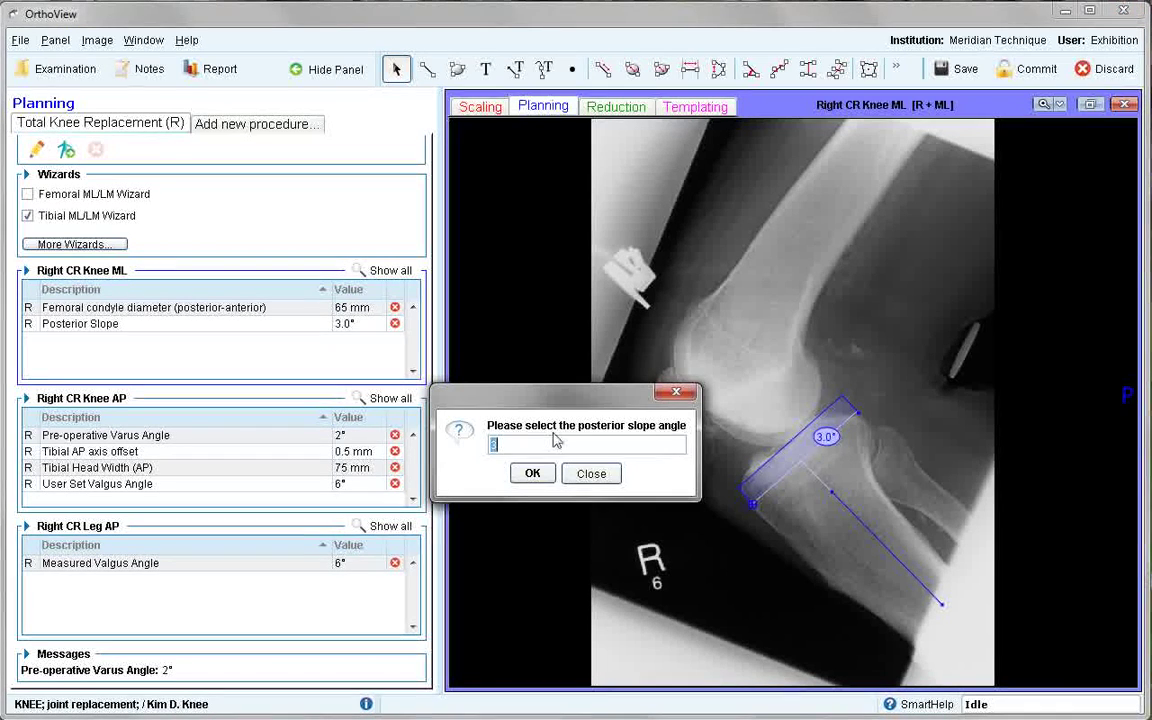
left_click(530, 473)
left_click(1089, 105)
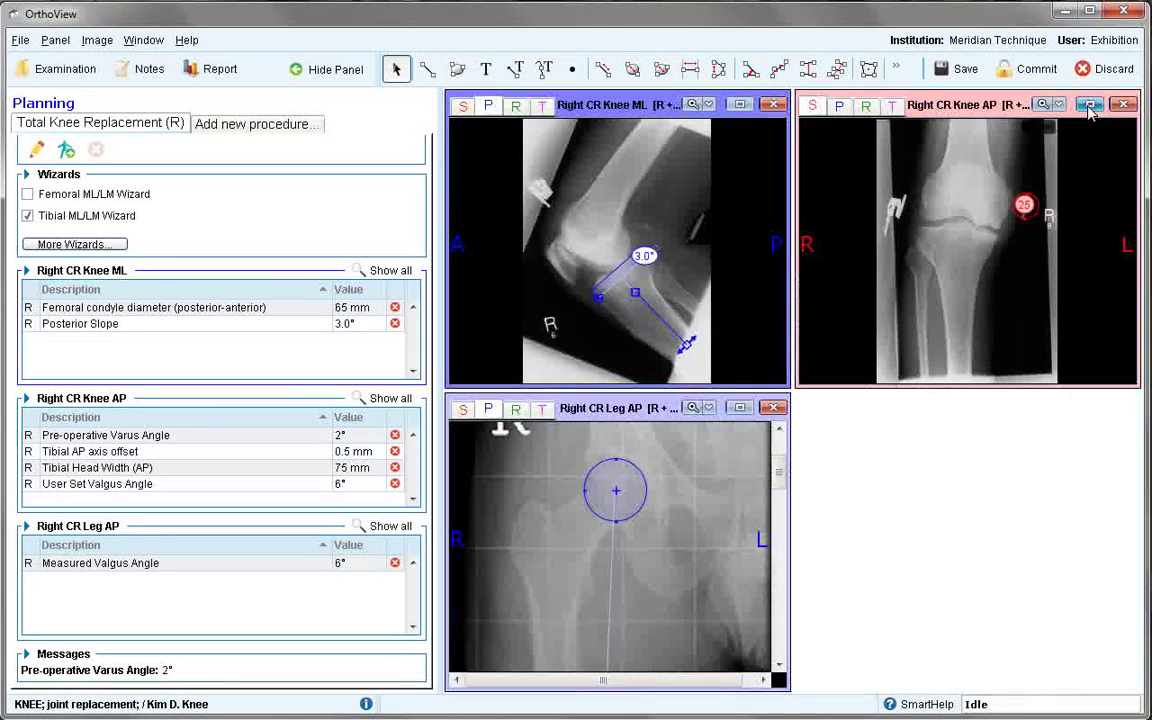
Put the knee AP X-ray into Planning and add the Femoral AP/PA overlay with its shaft box
left_click(1089, 105)
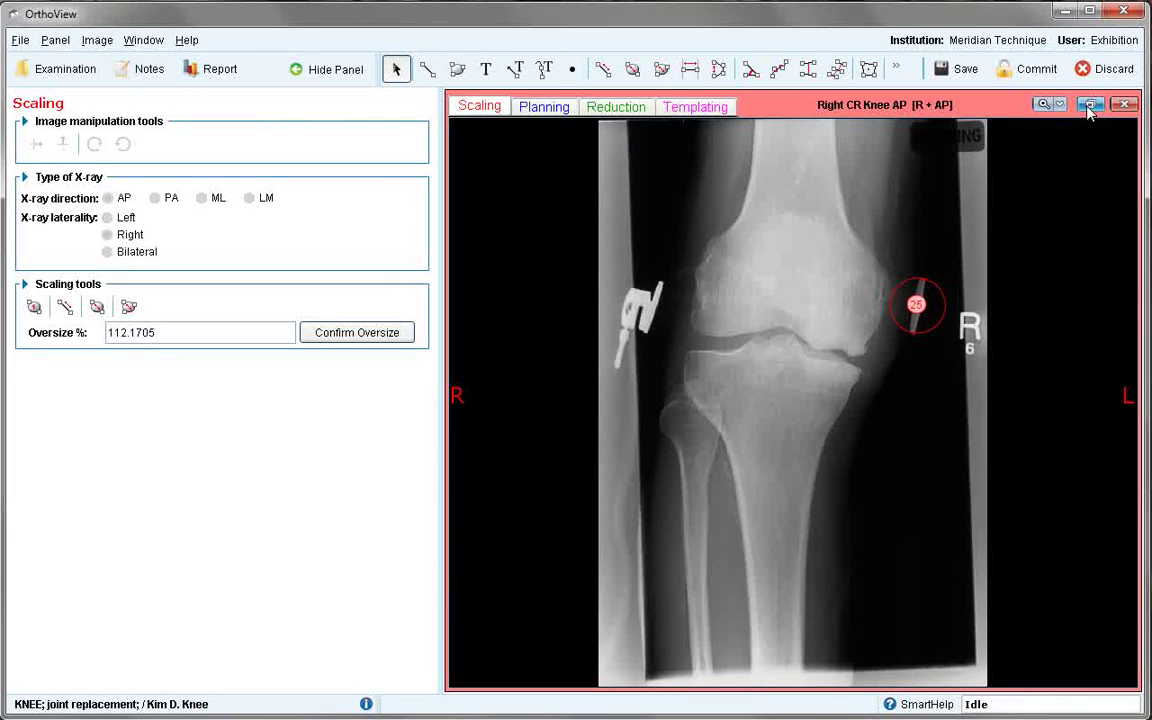
left_click(545, 107)
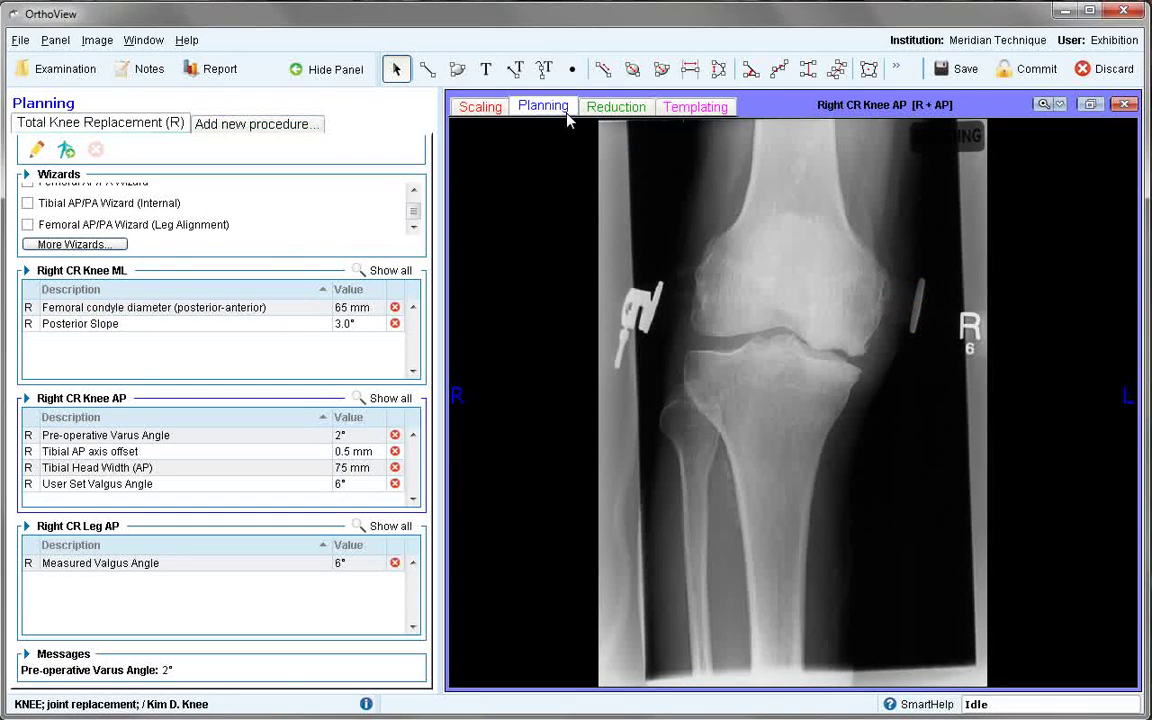
left_click(416, 191)
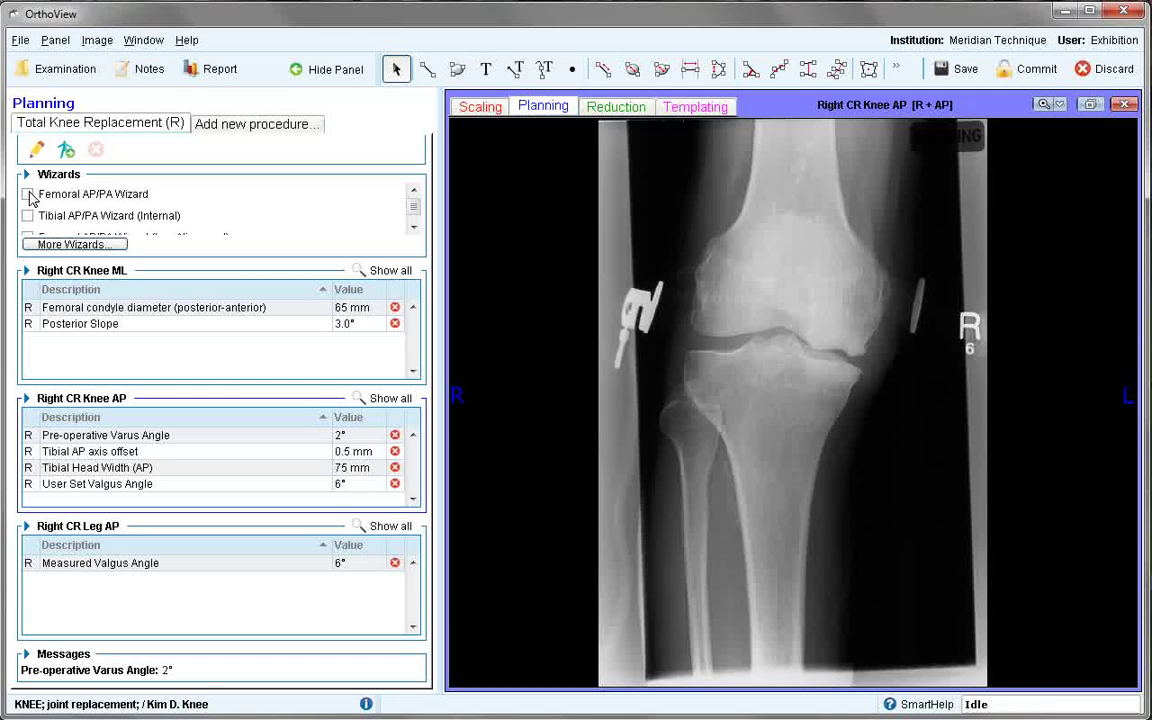
left_click(28, 195)
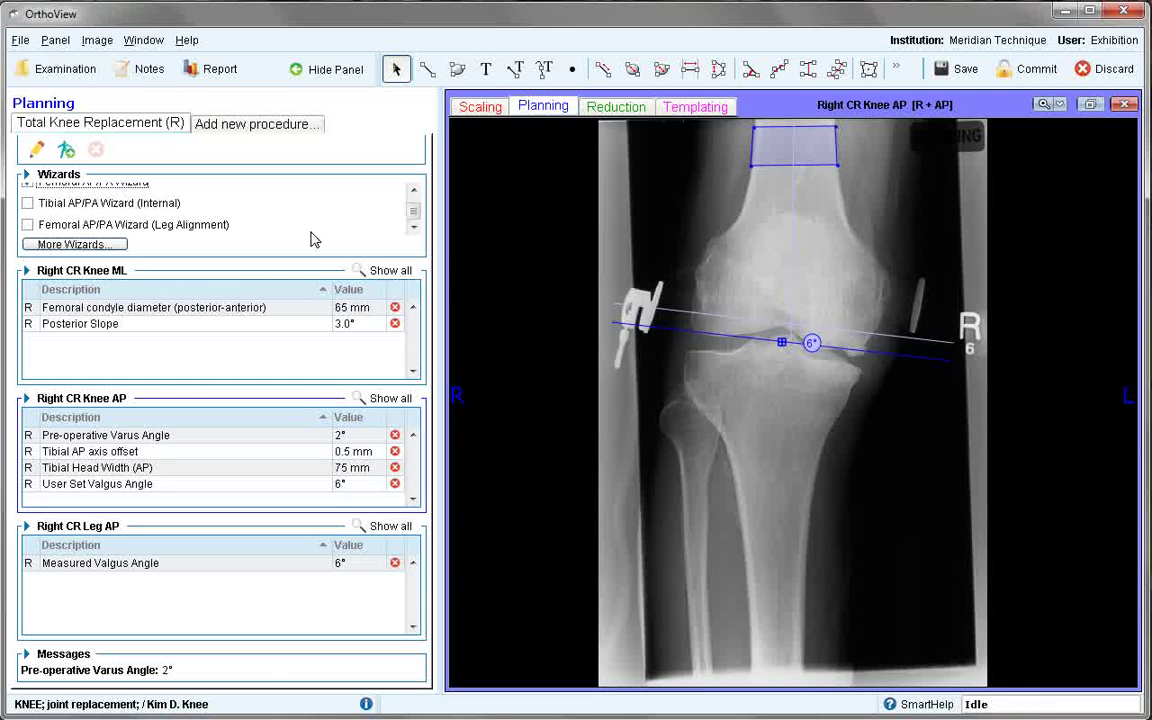
left_click(806, 143)
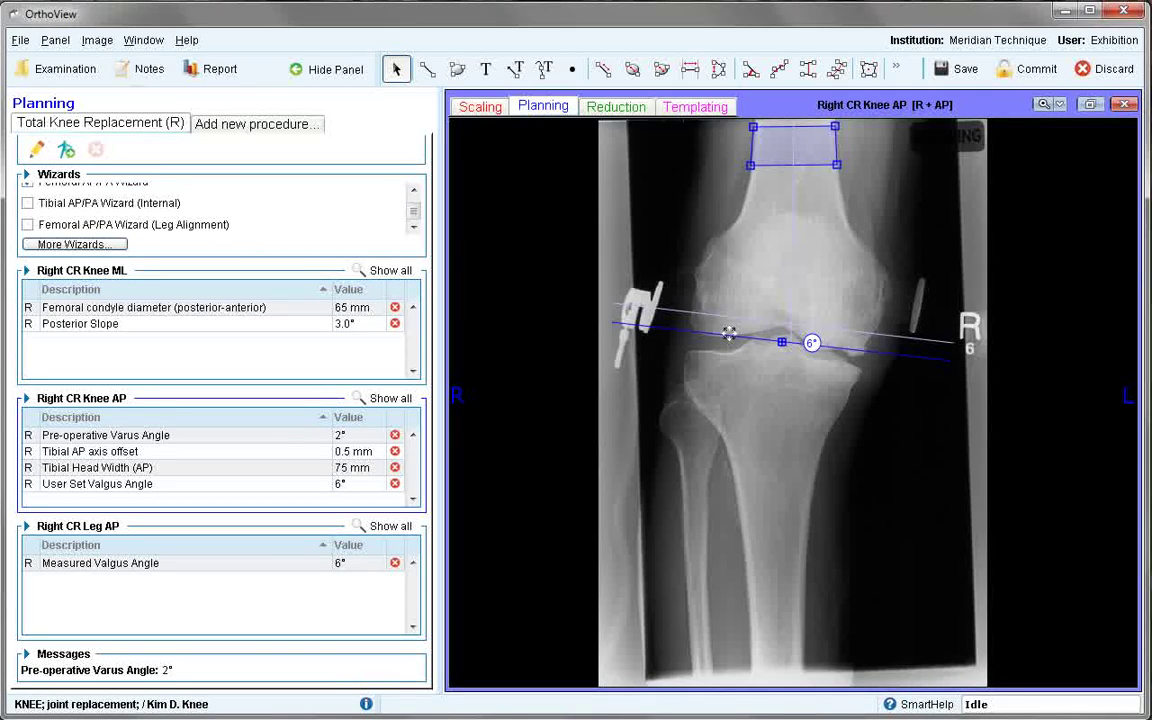
Open the valgus angle prompt and leave the user-set valgus angle at 6°
double_click(814, 346)
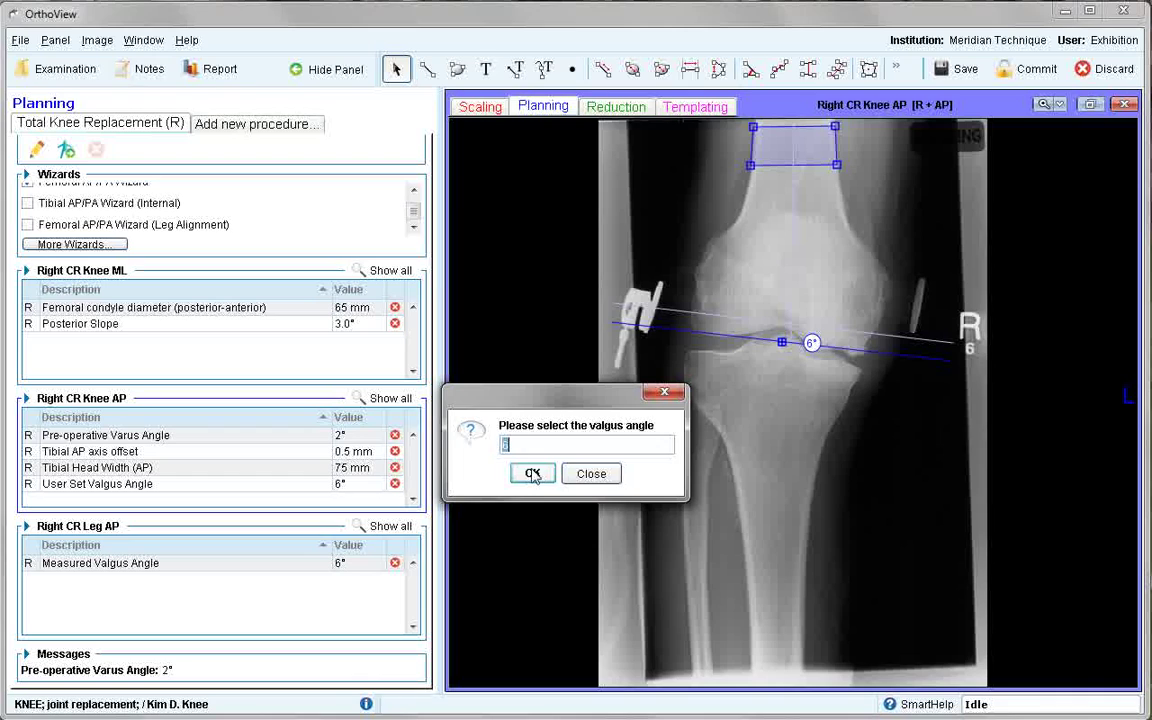
type("5")
left_click(590, 474)
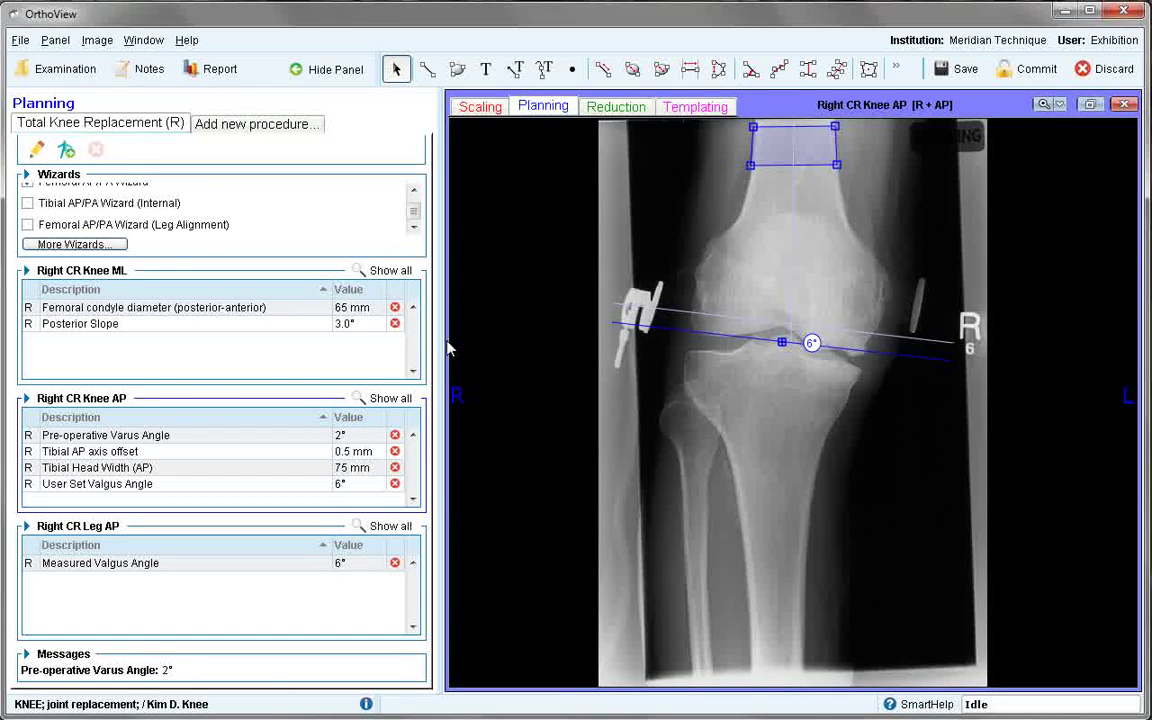
Add the internal tibial overlay (head width 75, axis offset 0.5), then switch to Templating
left_click(28, 203)
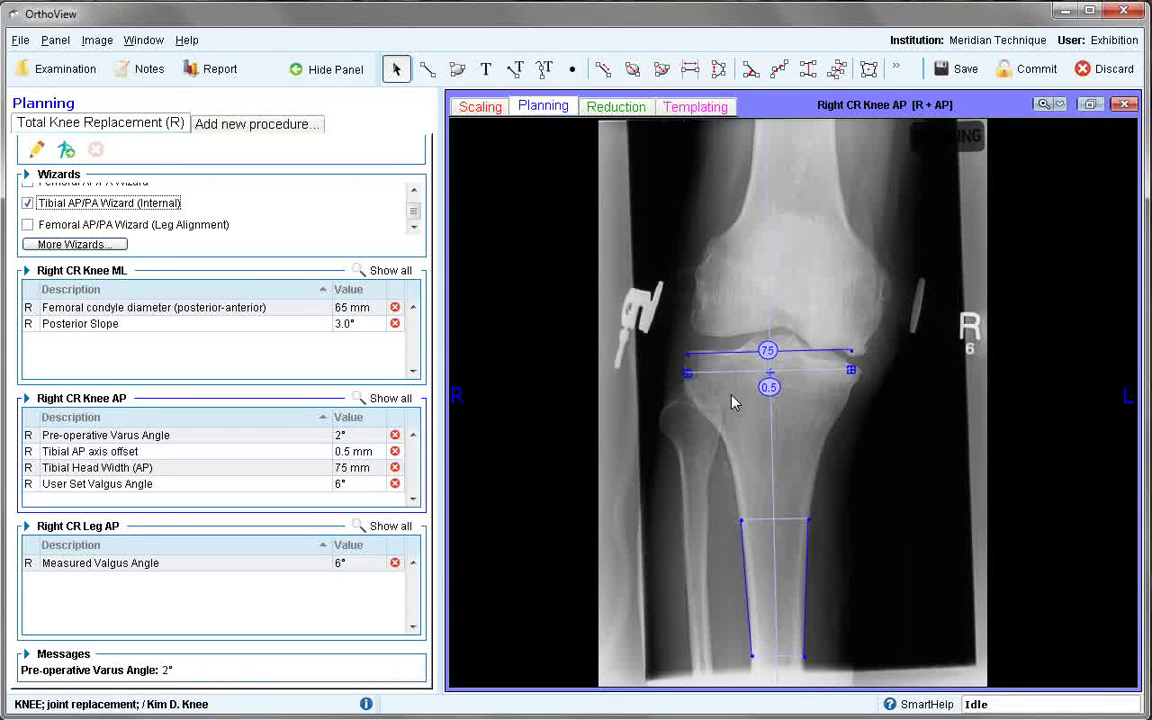
left_click(738, 519)
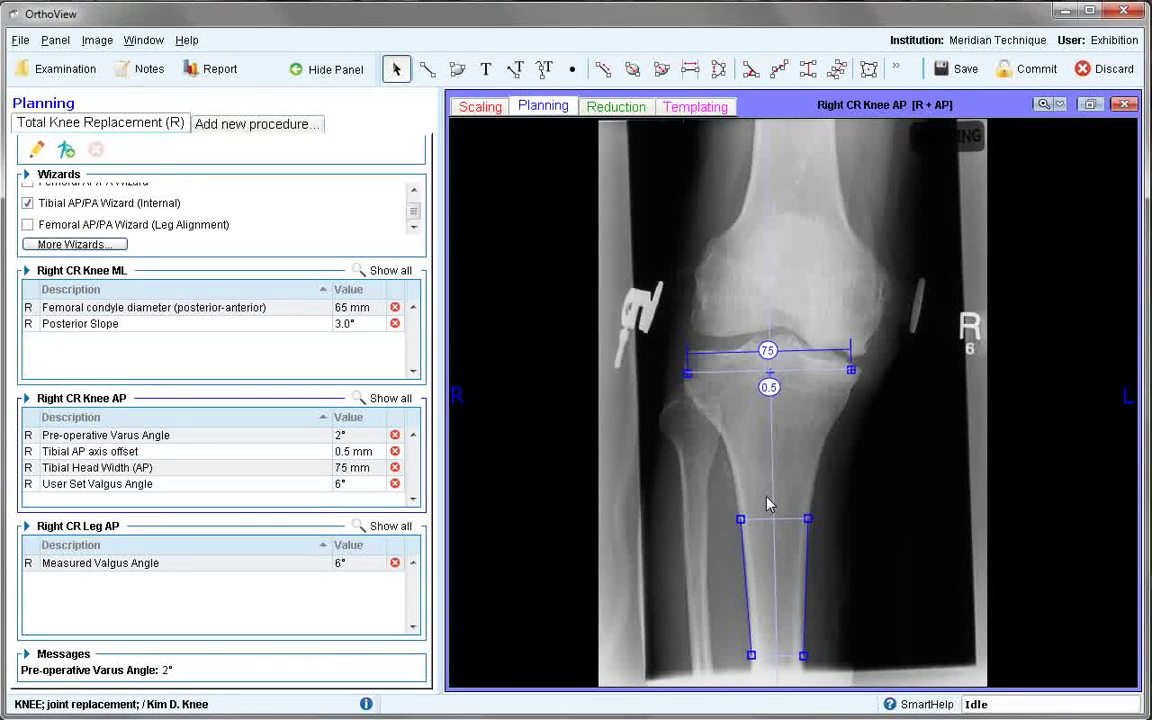
left_click(665, 105)
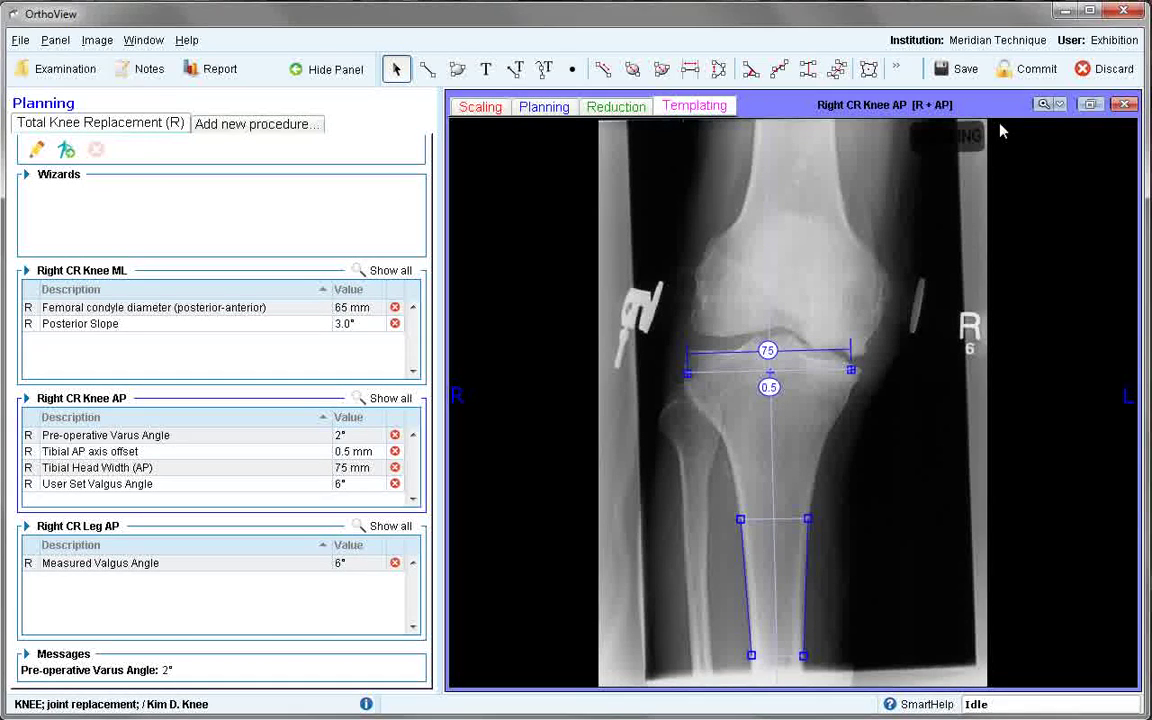
Tile the views, put the lateral knee X-ray into Templating, and close the Leg AP view
left_click(1090, 104)
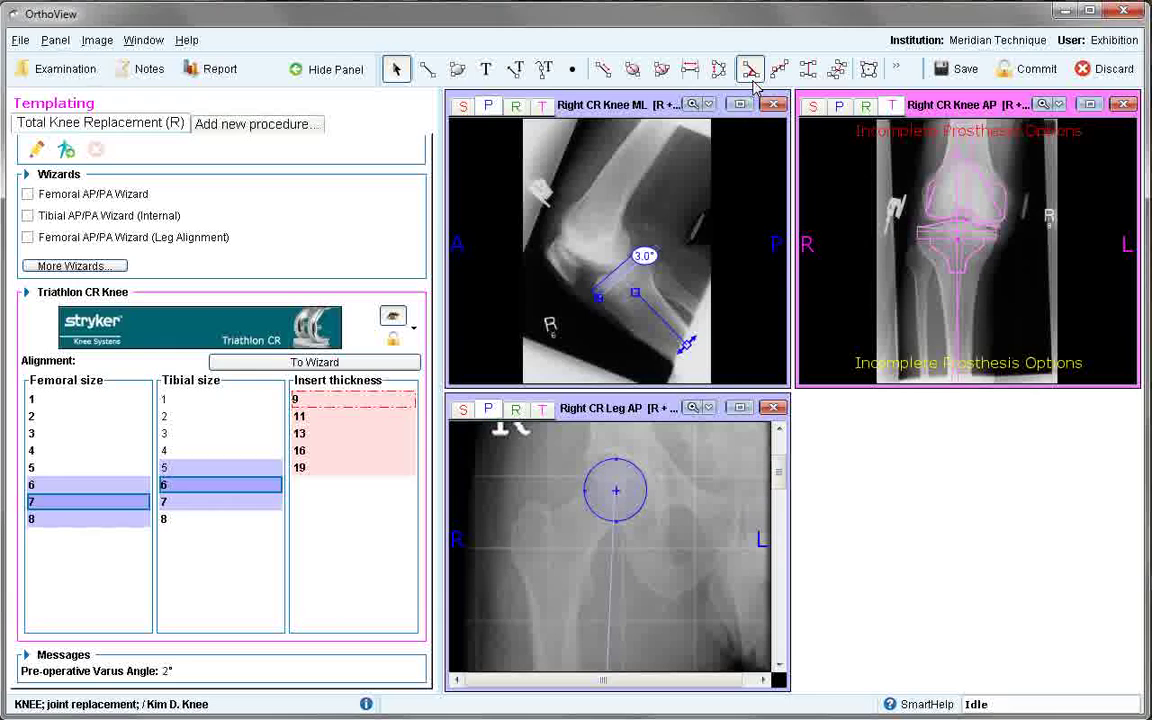
left_click(541, 105)
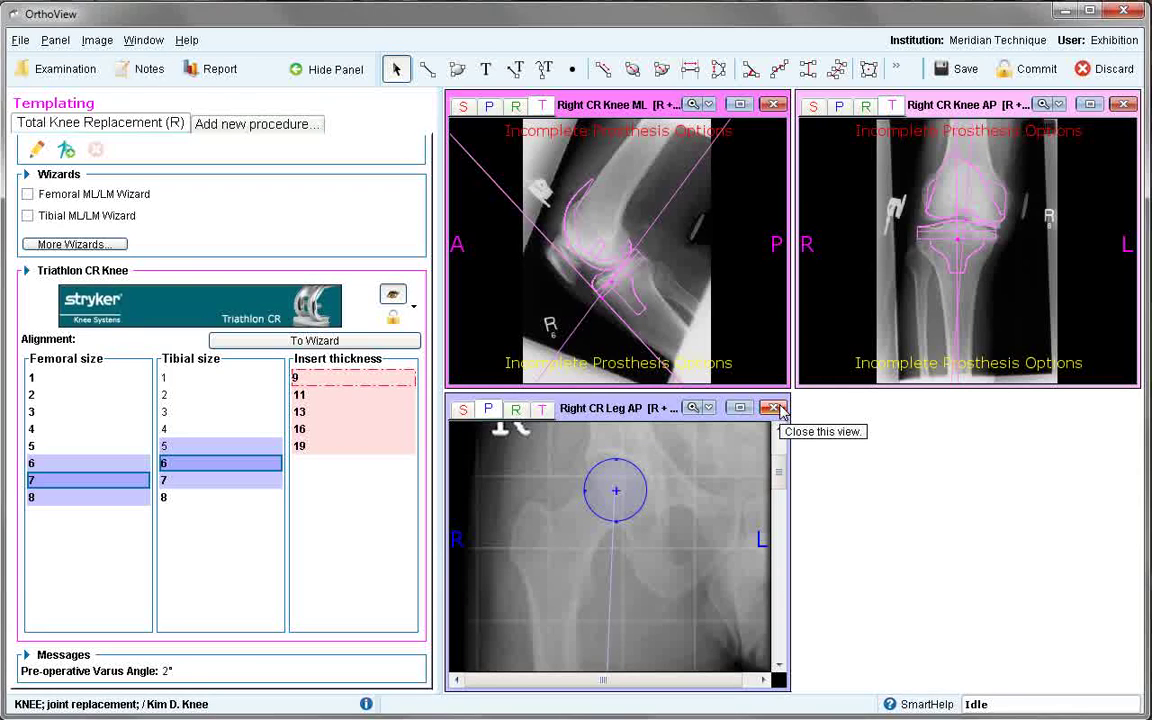
left_click(777, 409)
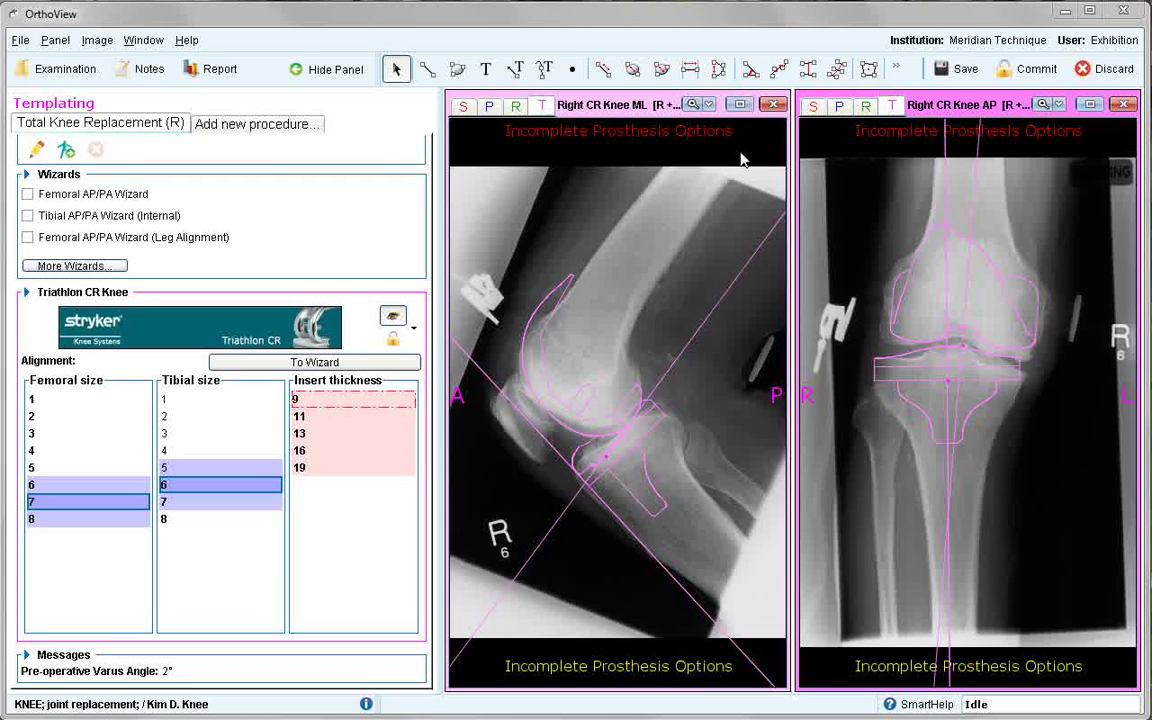
Choose a 9 insert, try tibial size 5 and femoral size 6, then activate the lateral view
left_click(316, 401)
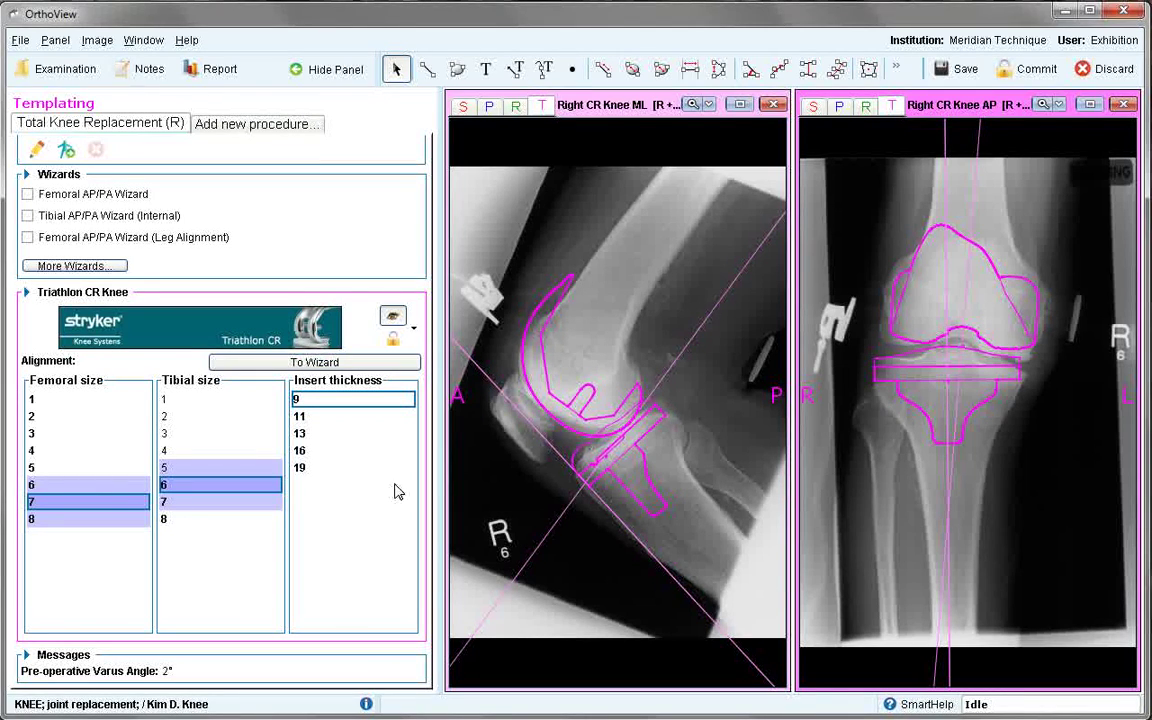
left_click(257, 468)
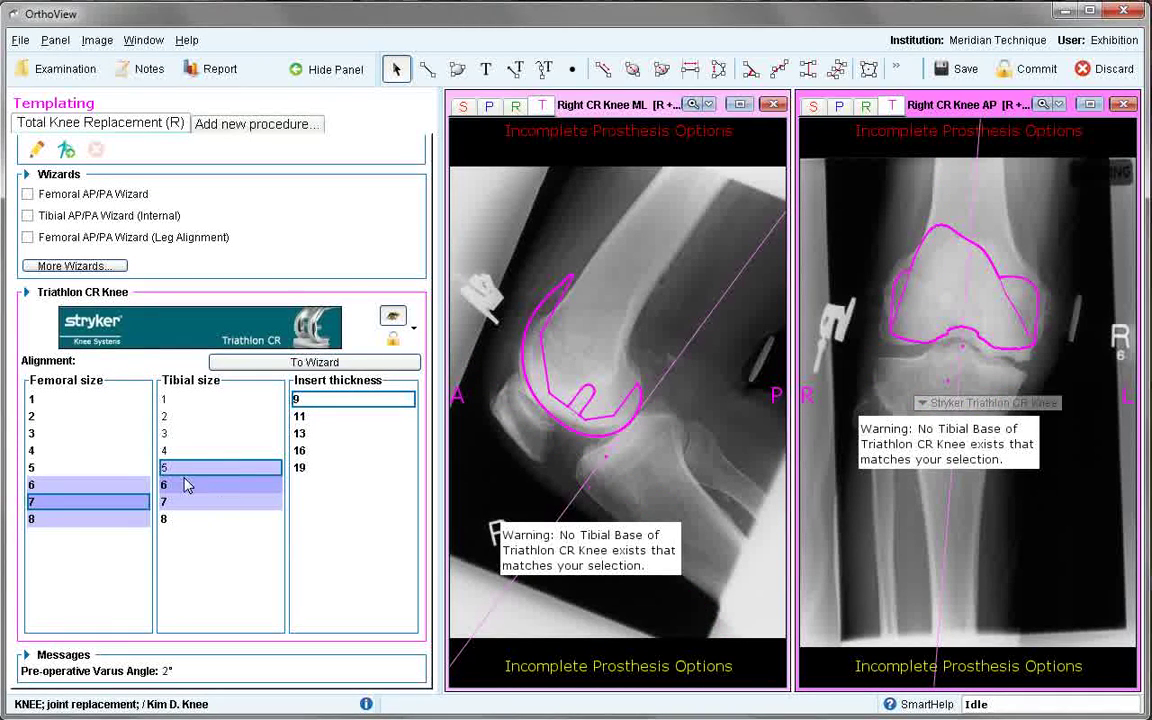
left_click(136, 486)
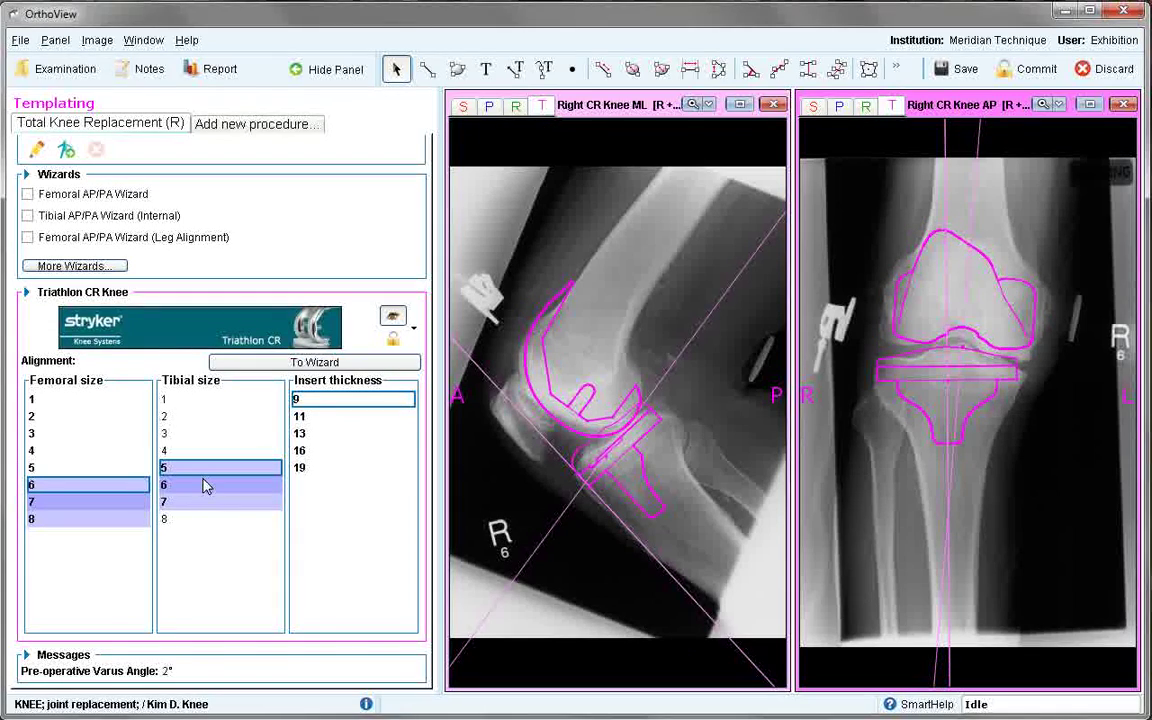
left_click(603, 560)
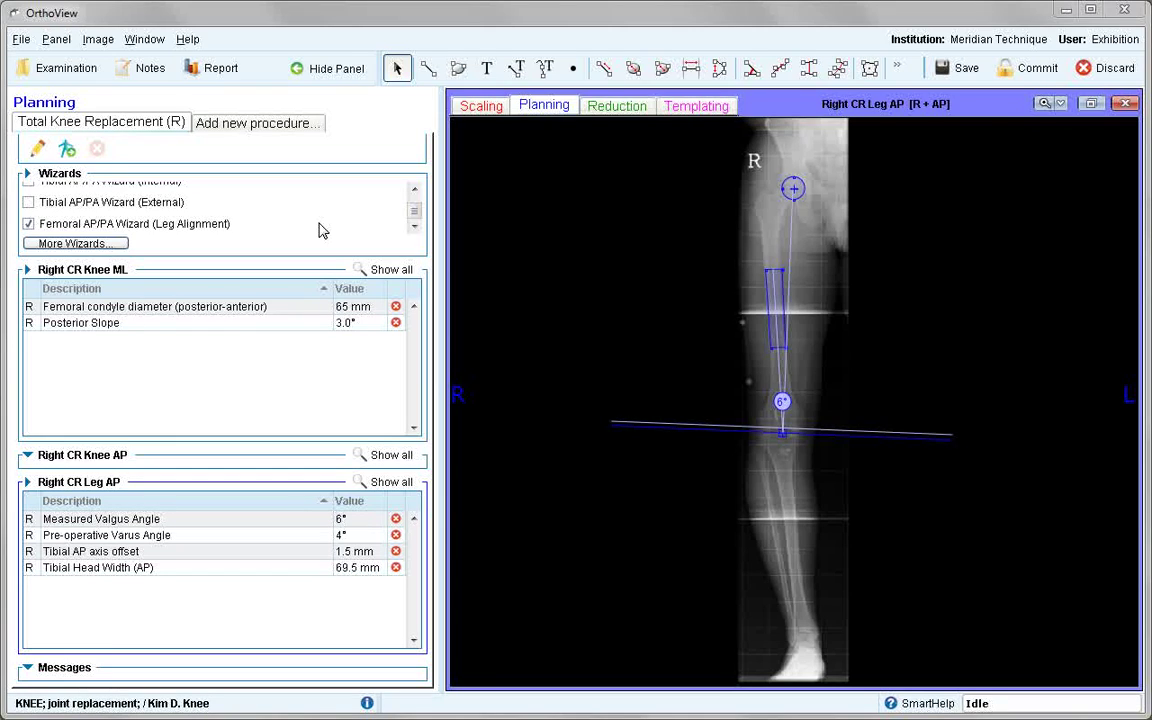
Swap Leg Alignment for the external tibial overlay, adjusting the ankle point and axis offset to 1.5 mm
left_click(29, 224)
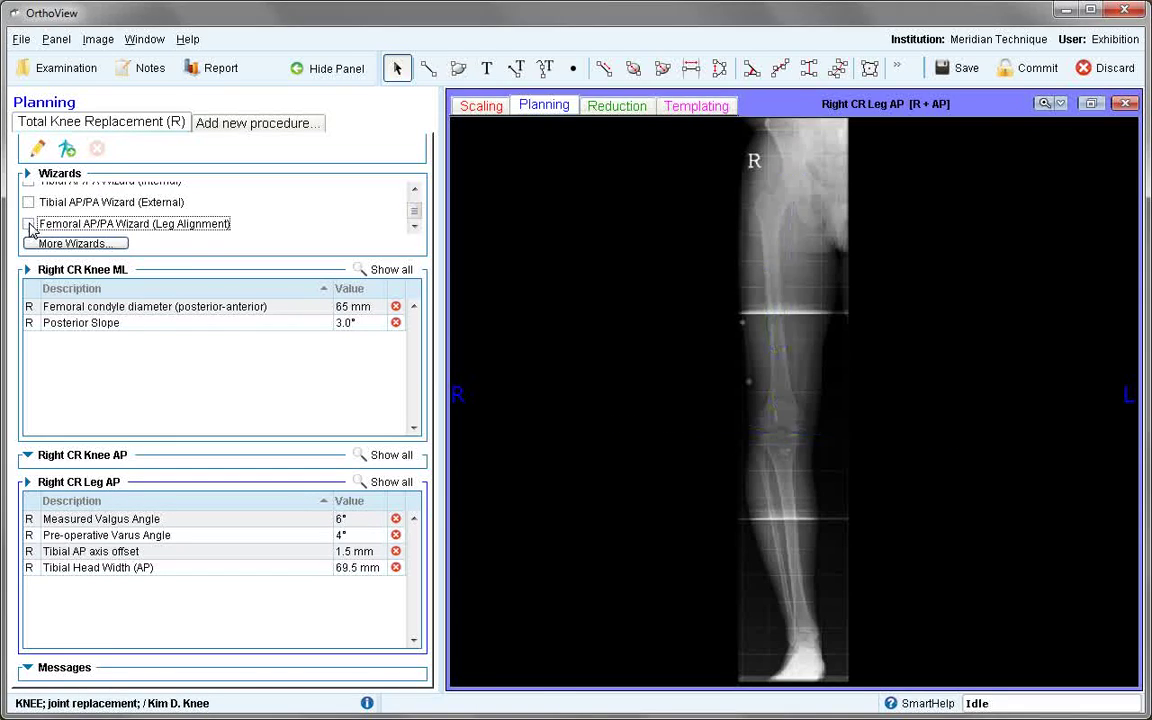
left_click(29, 202)
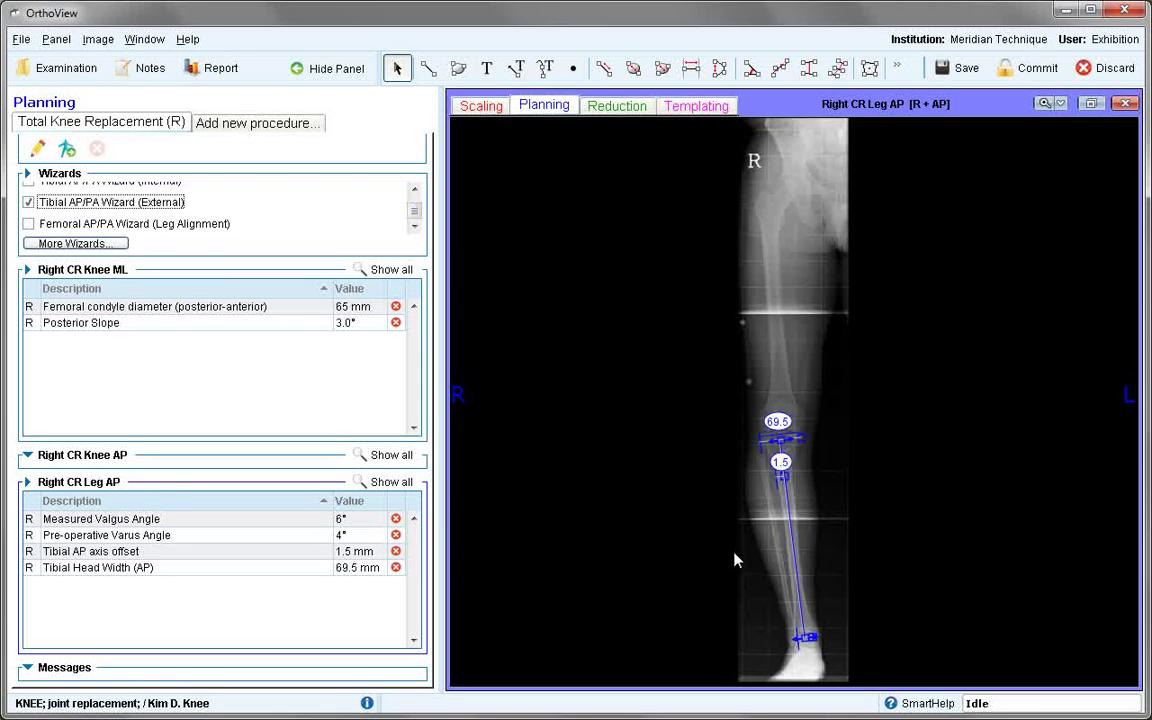
left_click(1045, 104)
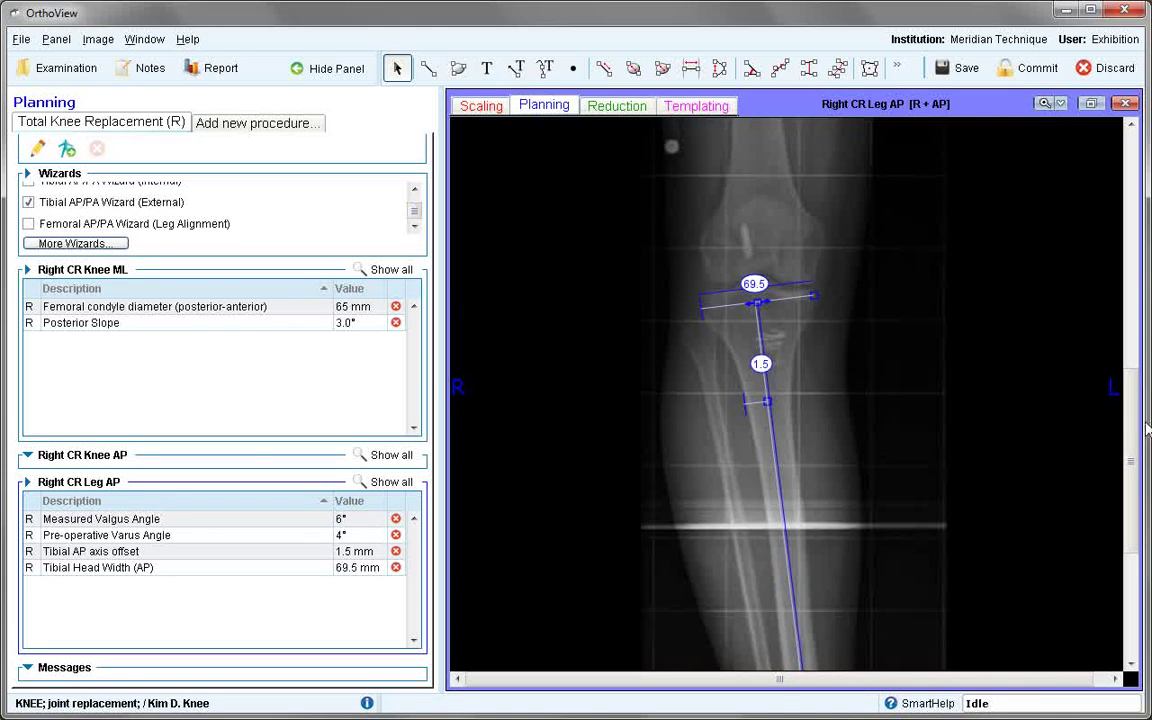
left_click_drag(1131, 386, 1131, 488)
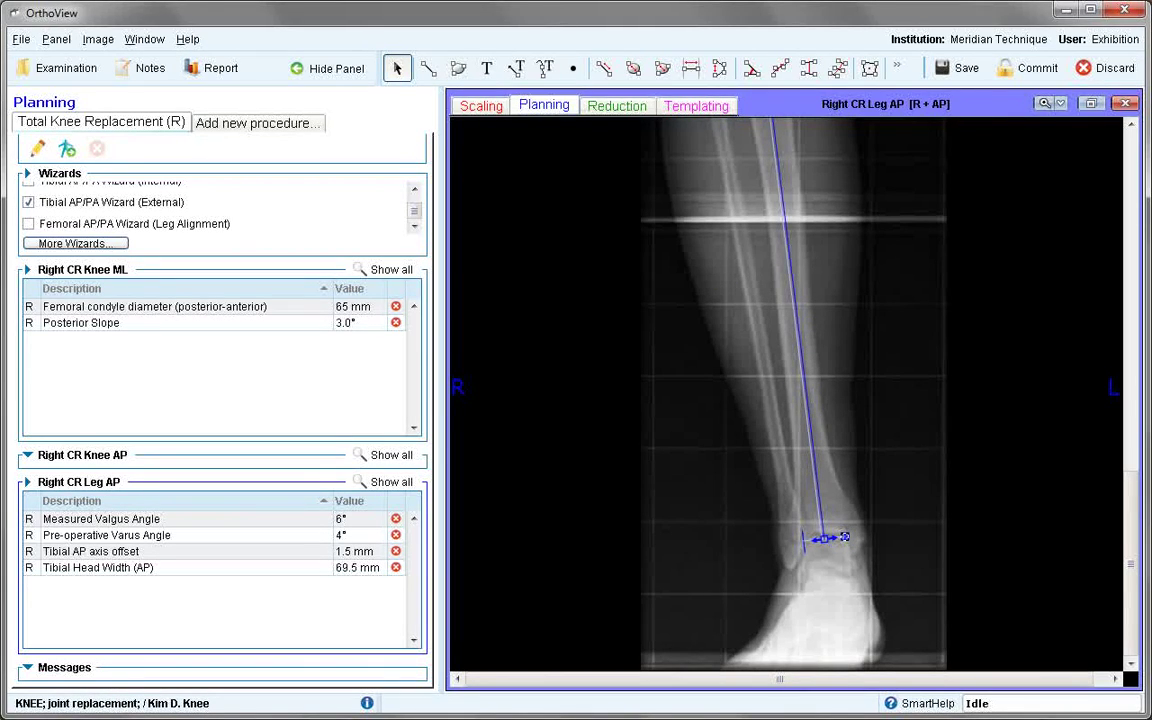
left_click_drag(845, 537, 847, 538)
left_click_drag(826, 541, 826, 538)
mouse_move(1126, 506)
left_mouse_down()
mouse_move(1124, 424)
mouse_move(1110, 395)
mouse_move(1027, 409)
left_mouse_up()
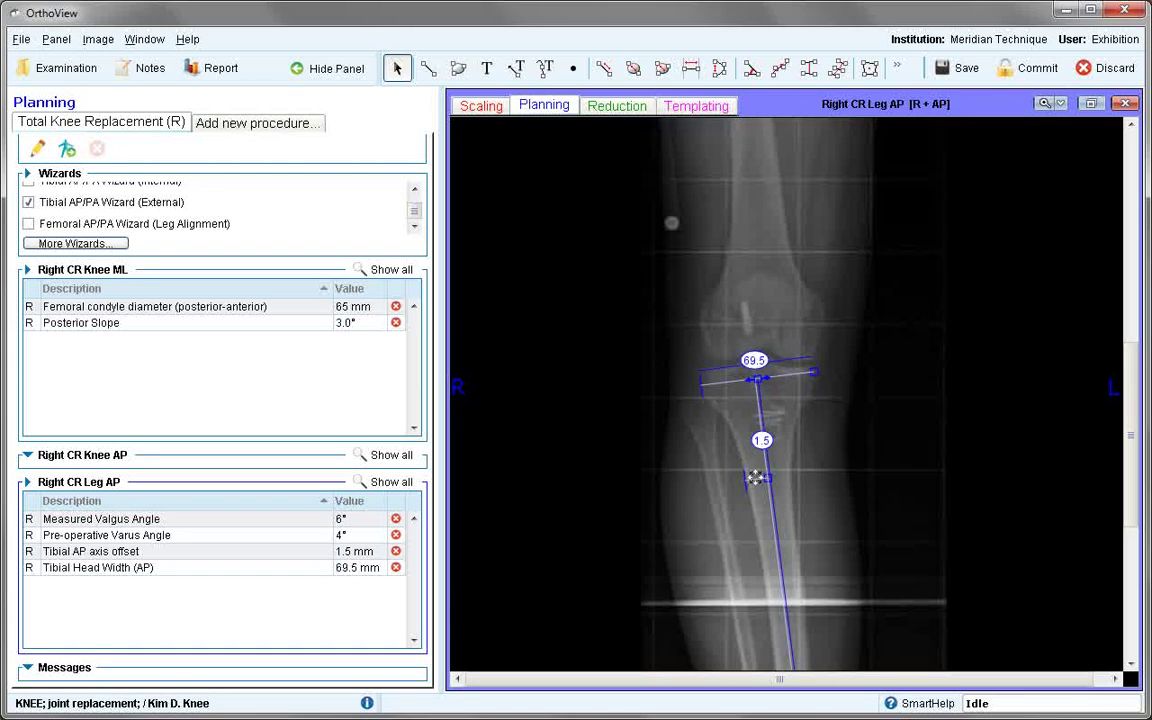
mouse_move(768, 478)
left_mouse_down()
mouse_move(771, 498)
mouse_move(767, 484)
left_mouse_up()
left_click(1043, 104)
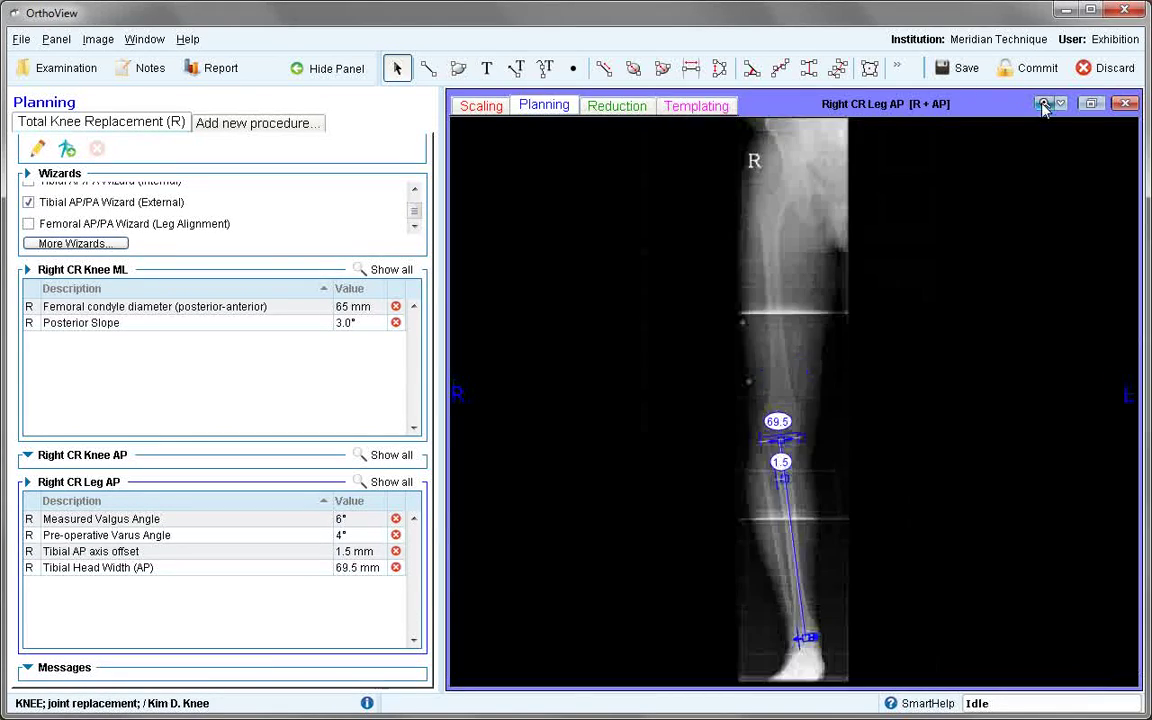